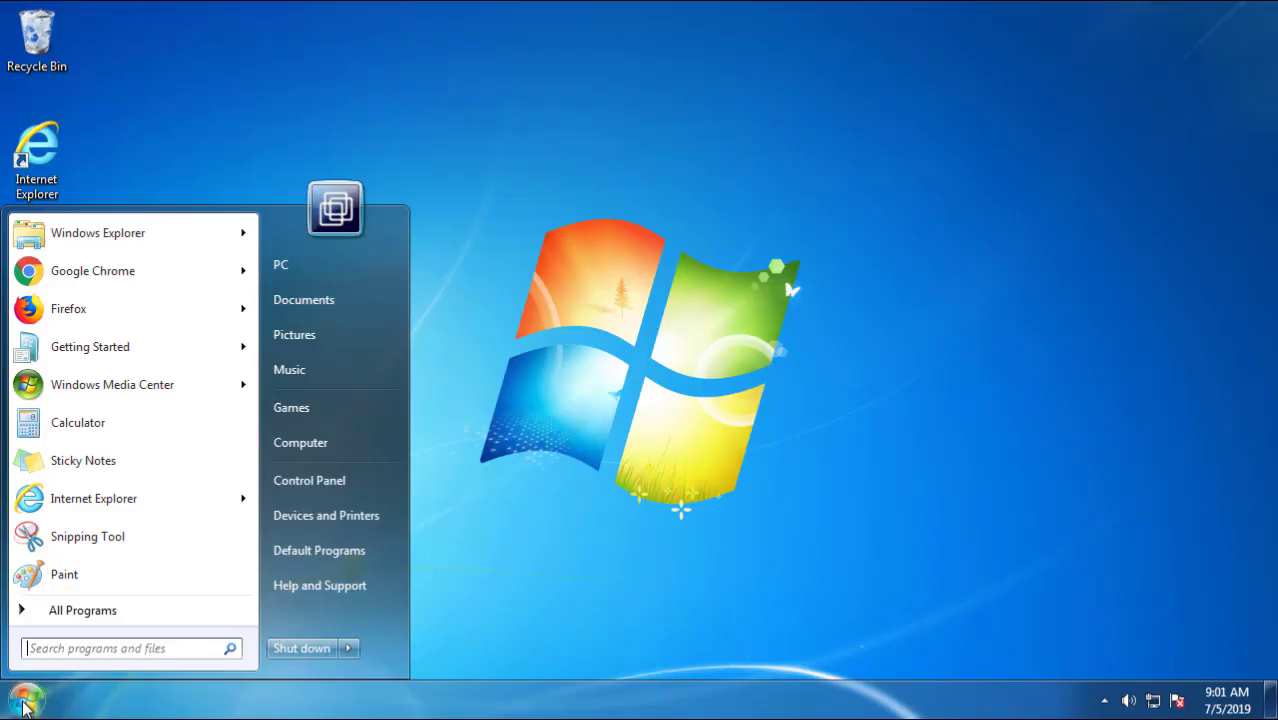
- Uninstall SearchMine 2.00 from Control Panel's program list, sorted newest-installed first
click(308, 480)
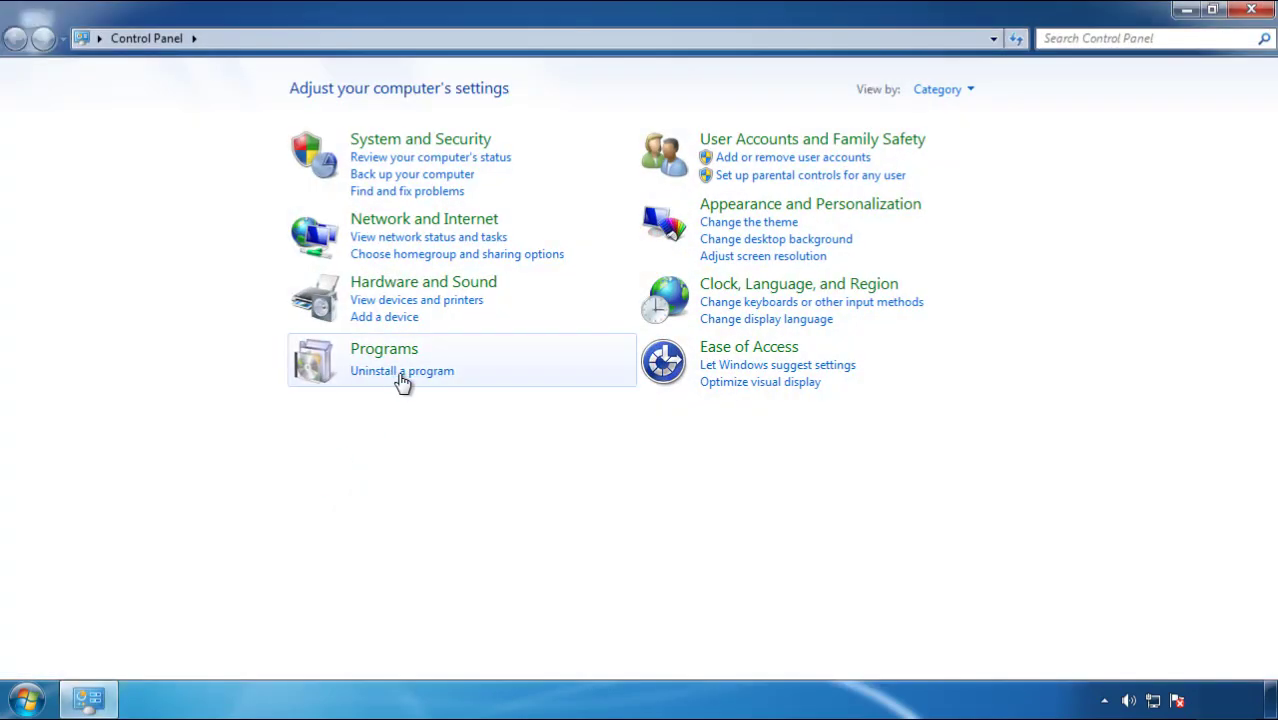
click(403, 384)
click(749, 190)
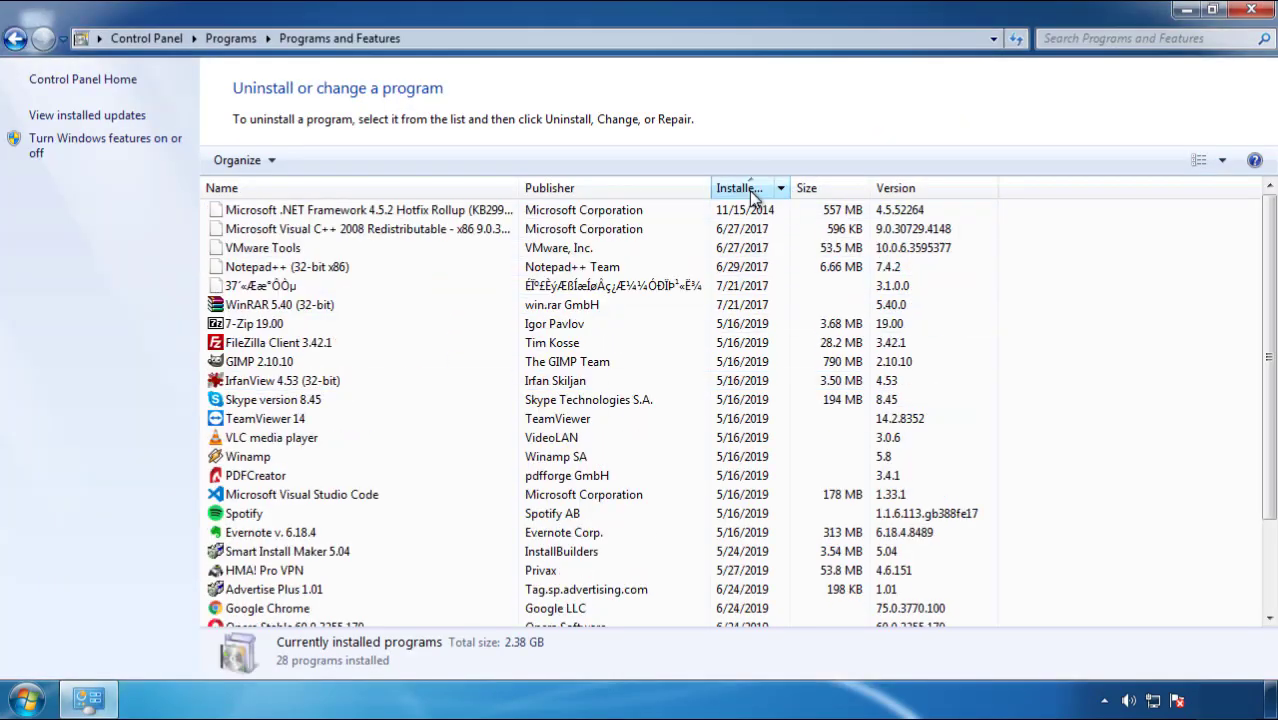
click(749, 190)
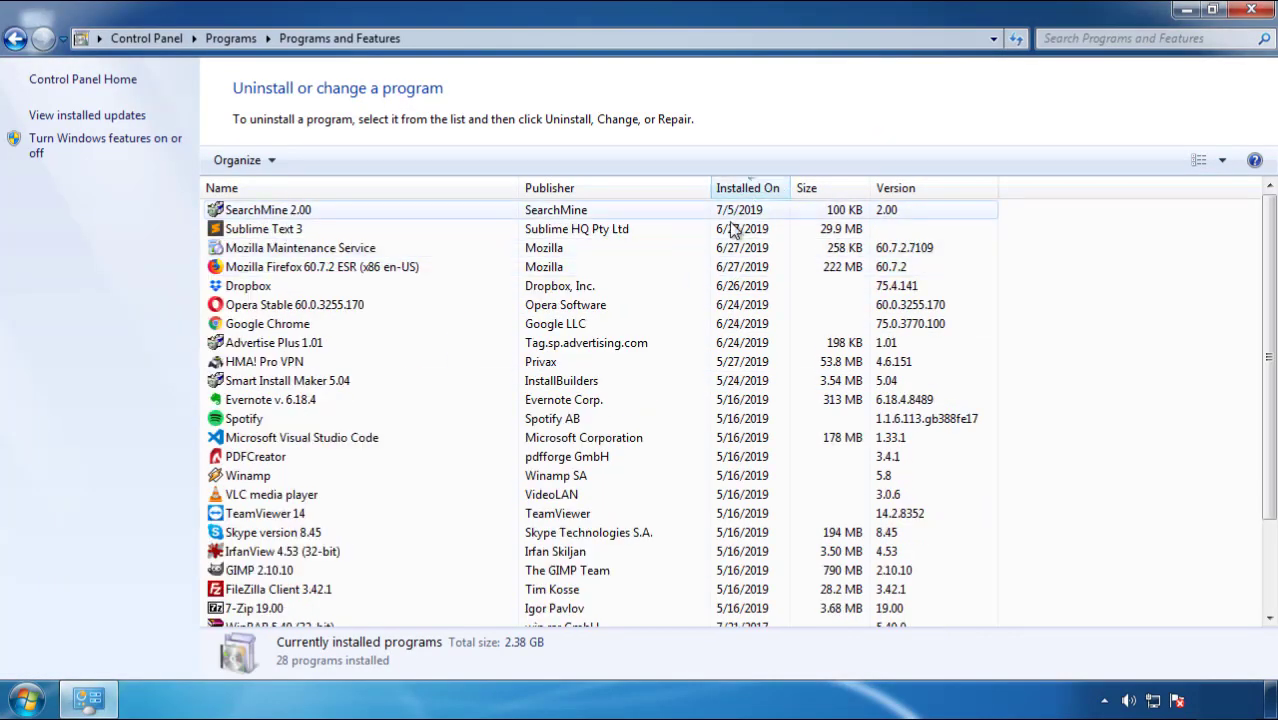
click(268, 212)
click(318, 160)
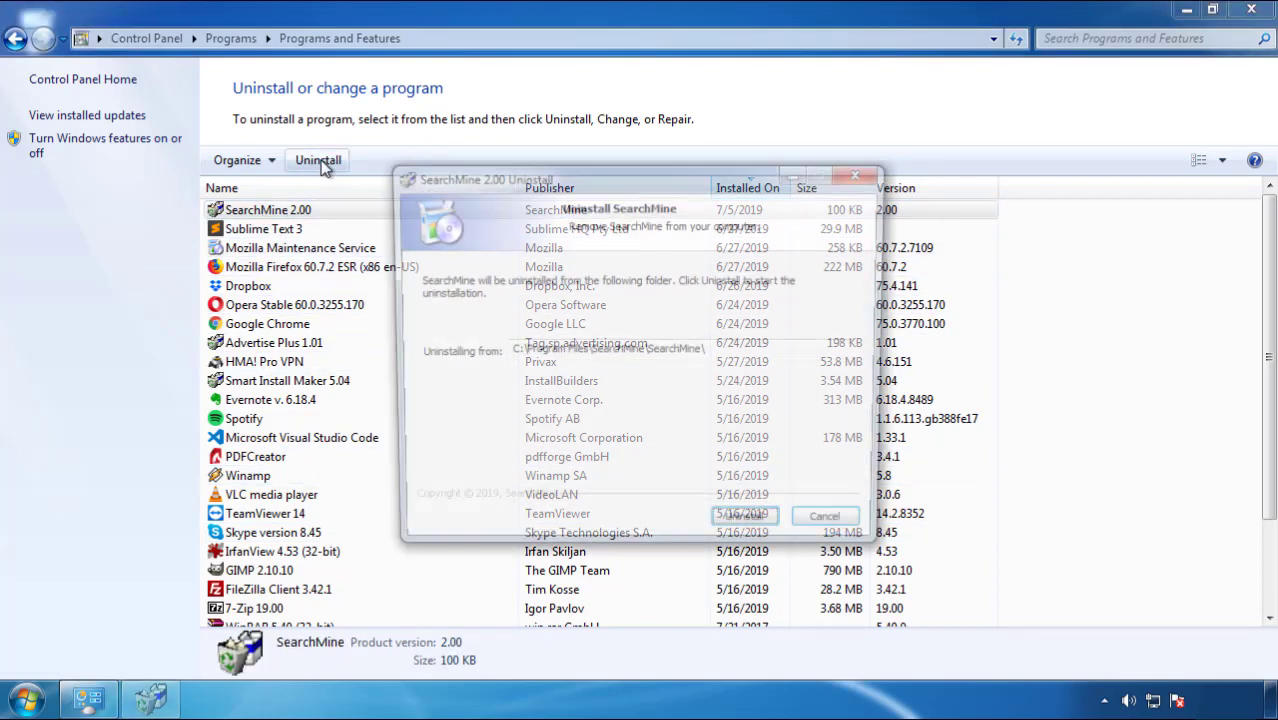
click(741, 527)
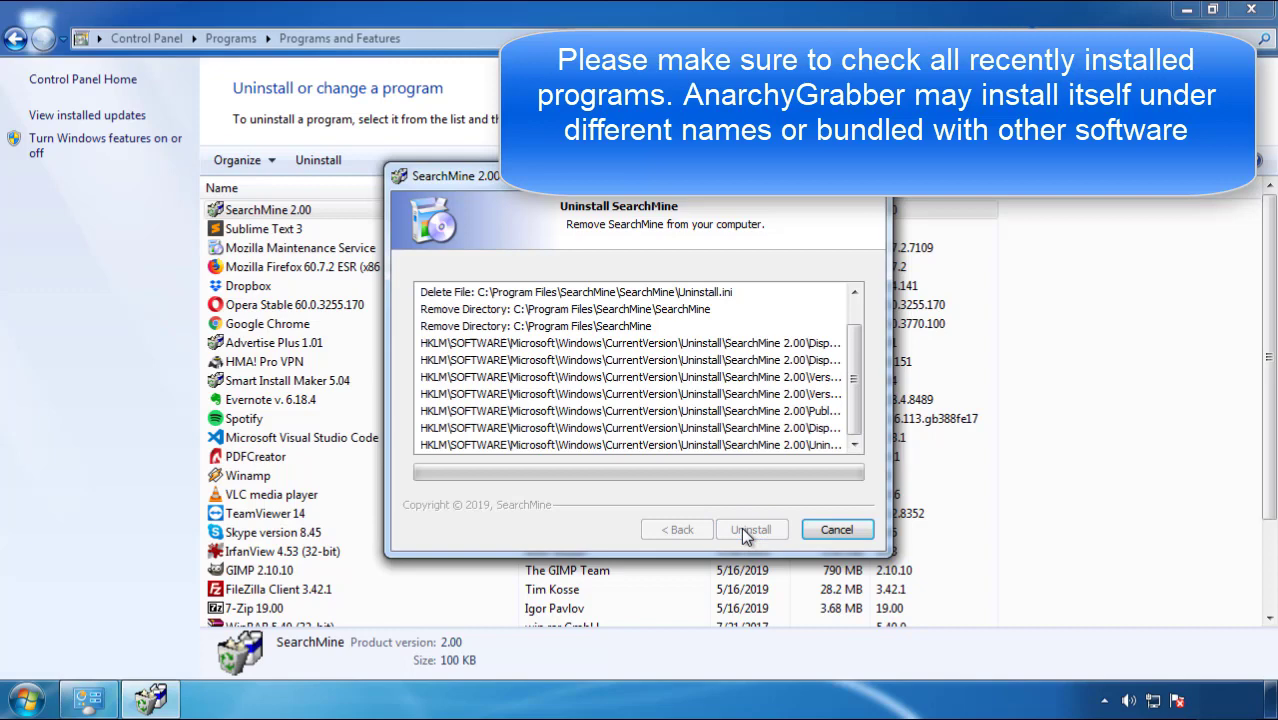
click(750, 529)
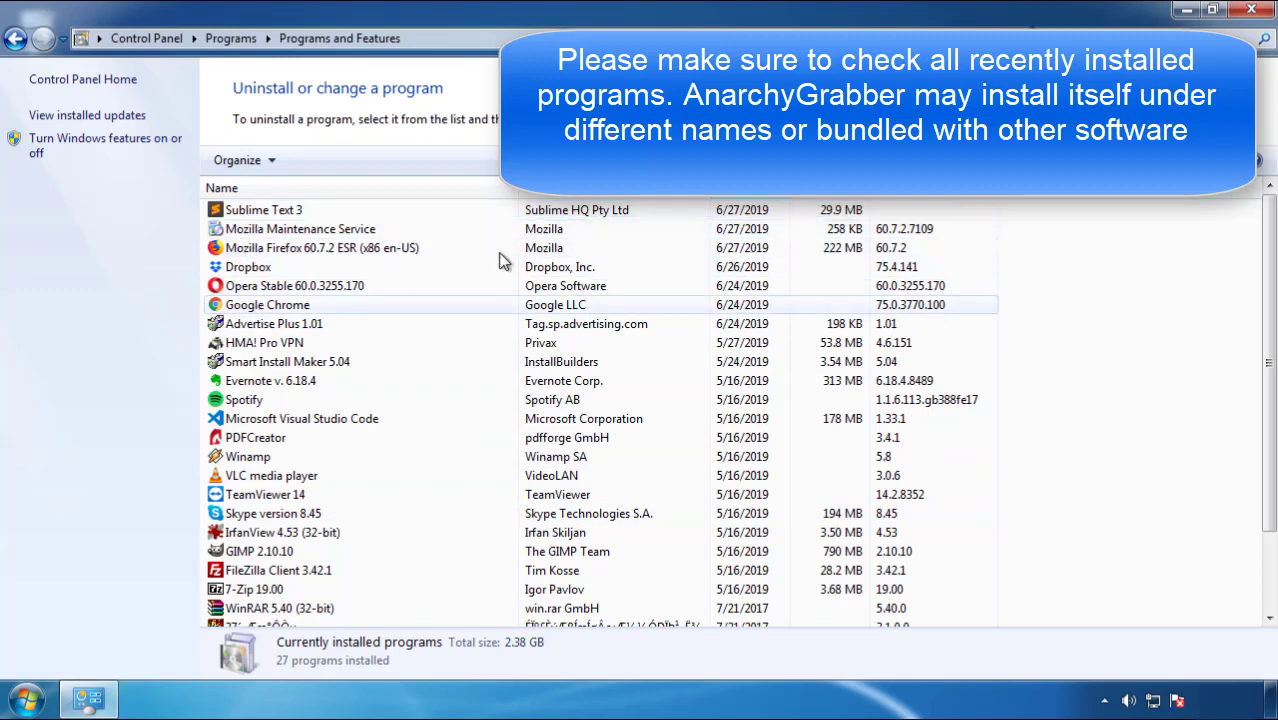
- Close the installed-programs window and restart Windows from the Start menu's Shut down options
click(1253, 12)
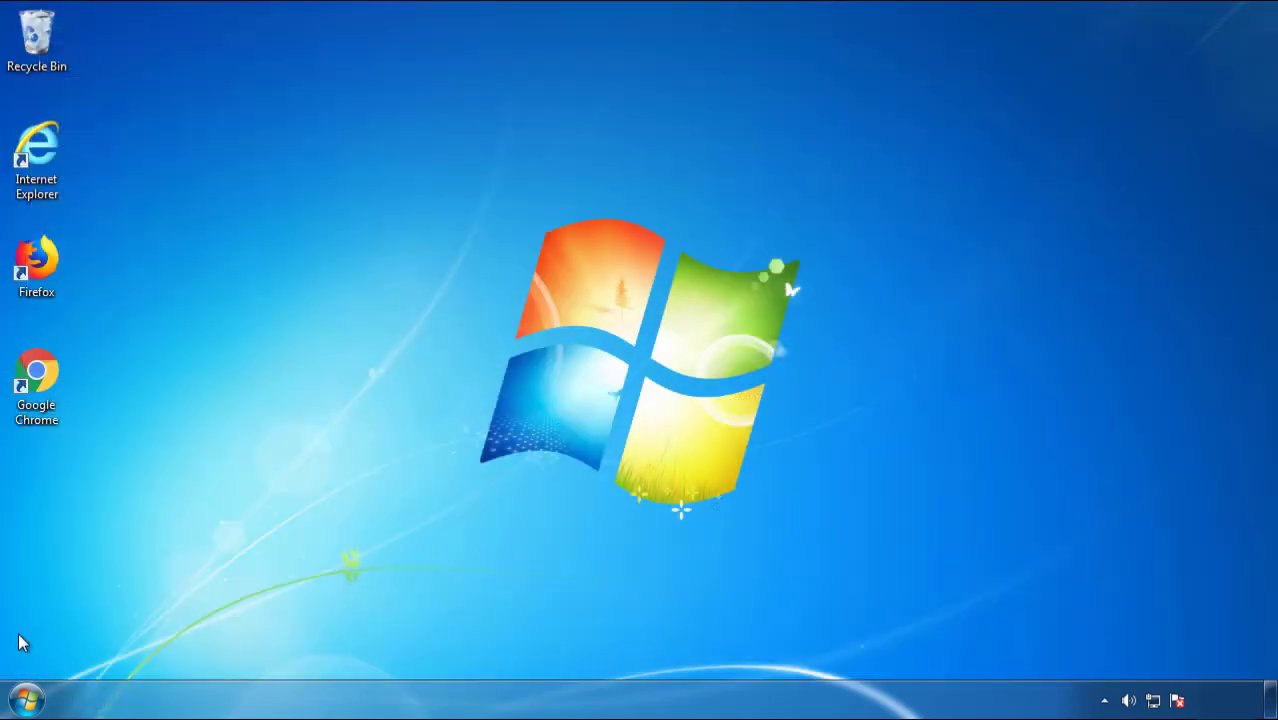
click(24, 698)
click(347, 648)
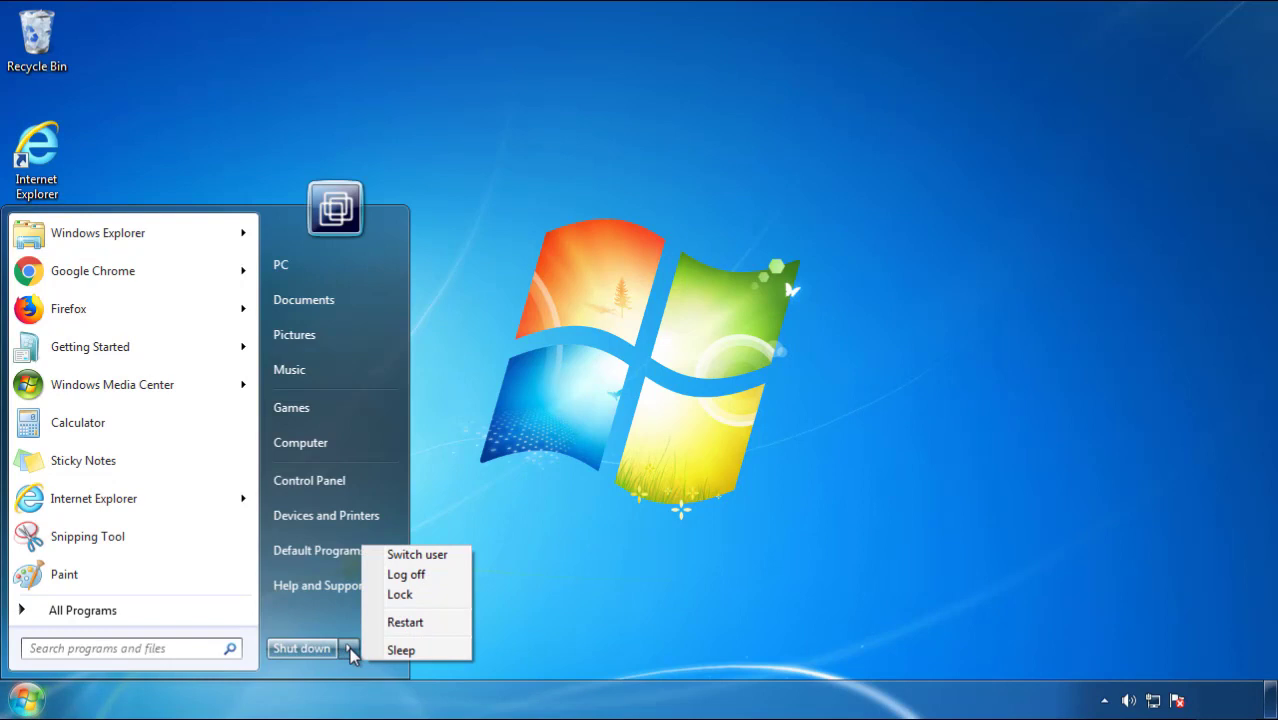
click(662, 585)
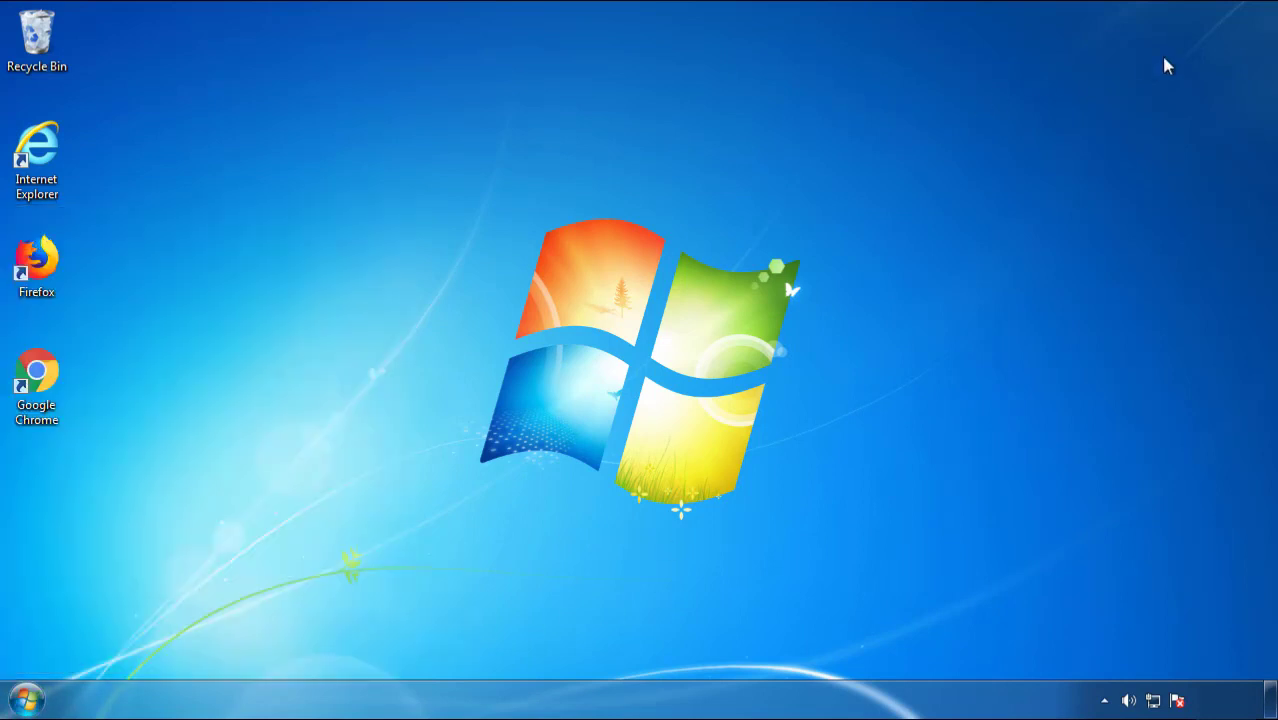
click(405, 625)
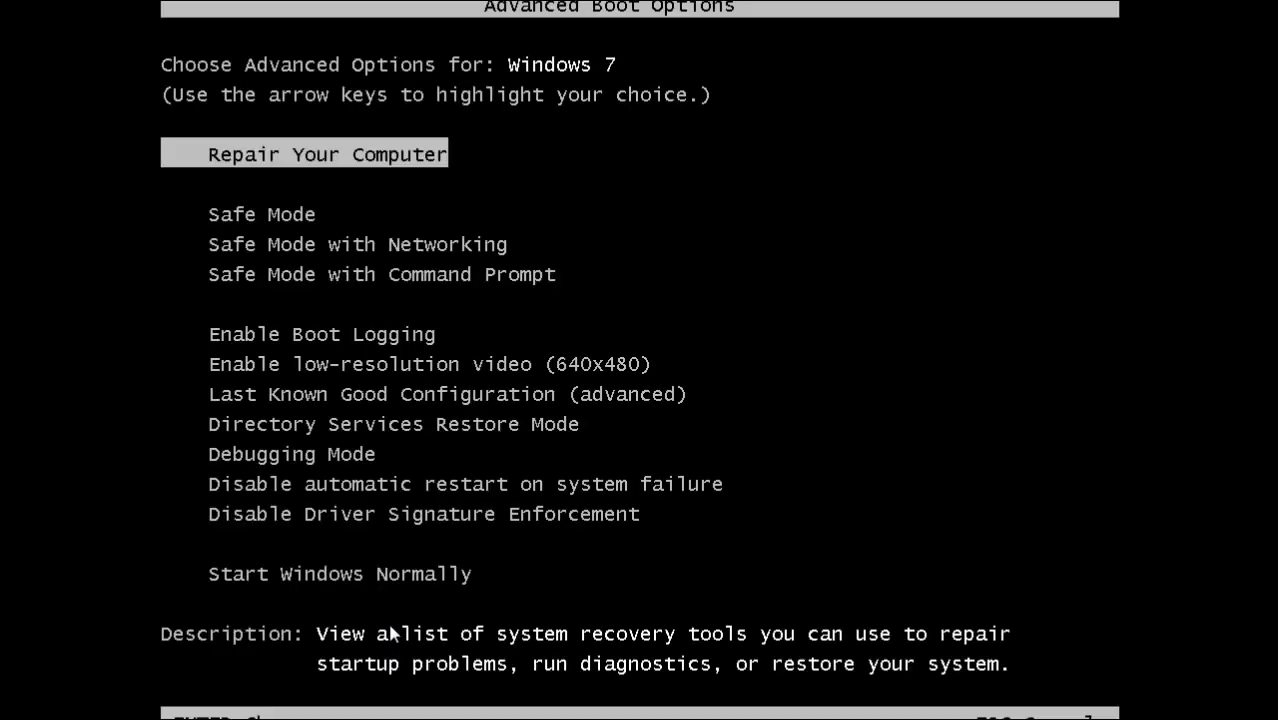
- Boot into Safe Mode, launch Firefox declining the default-browser prompt, and show the Menu Bar
key(Down)
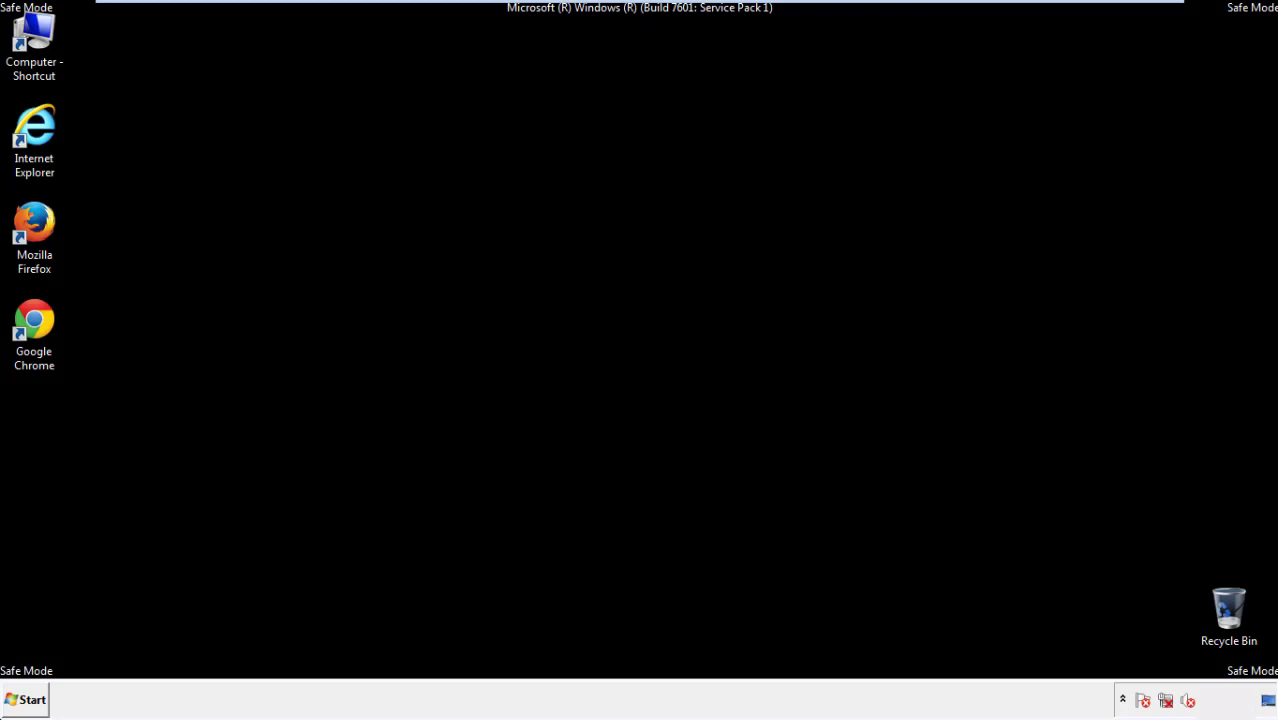
double_click(45, 233)
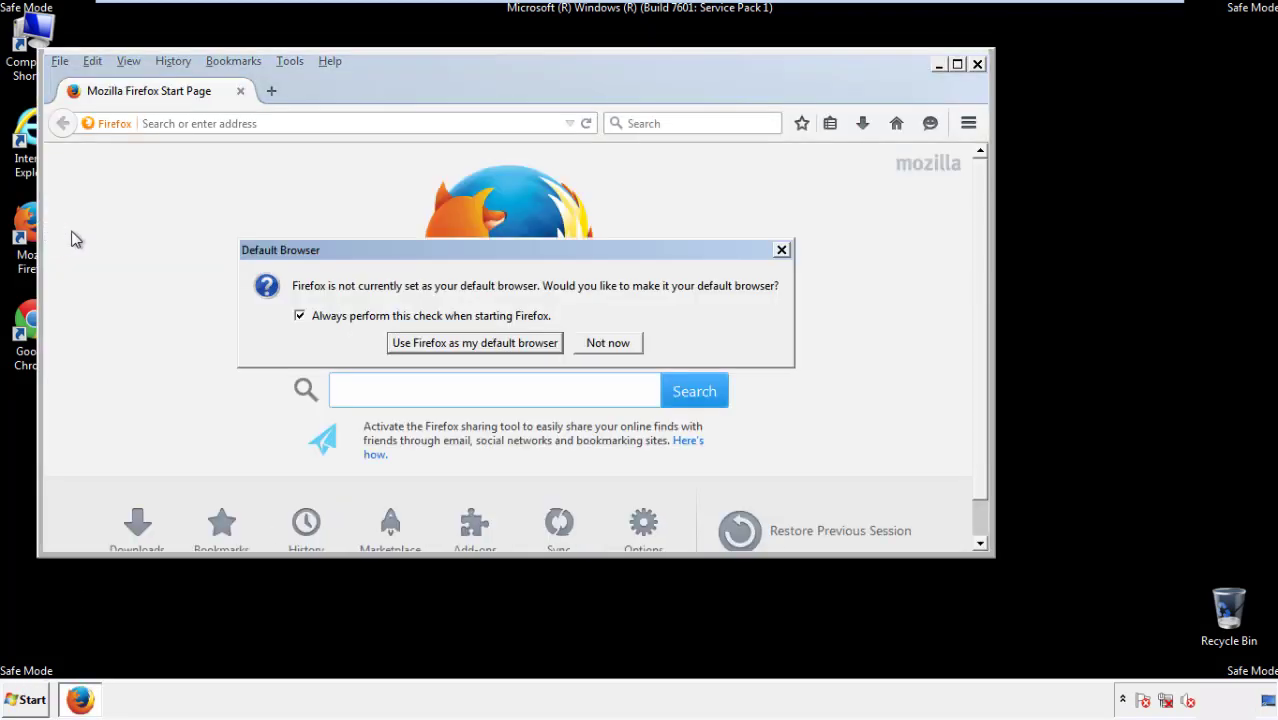
click(612, 343)
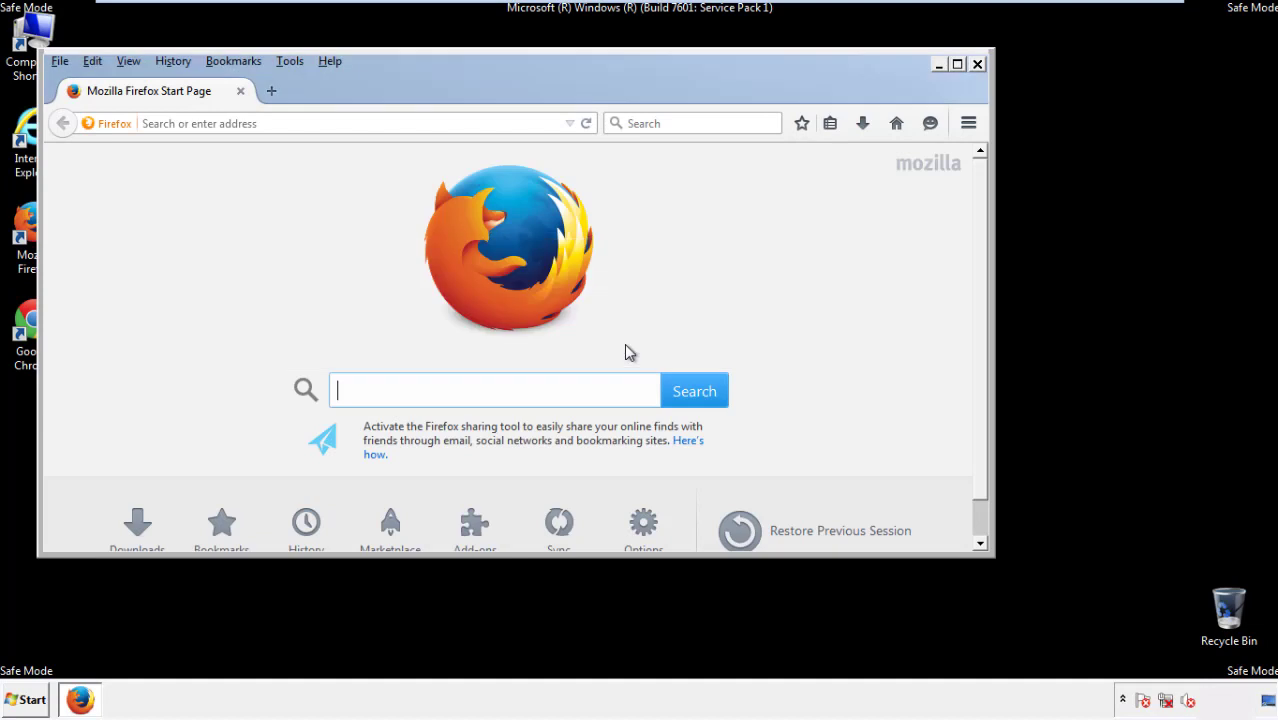
right_click(390, 84)
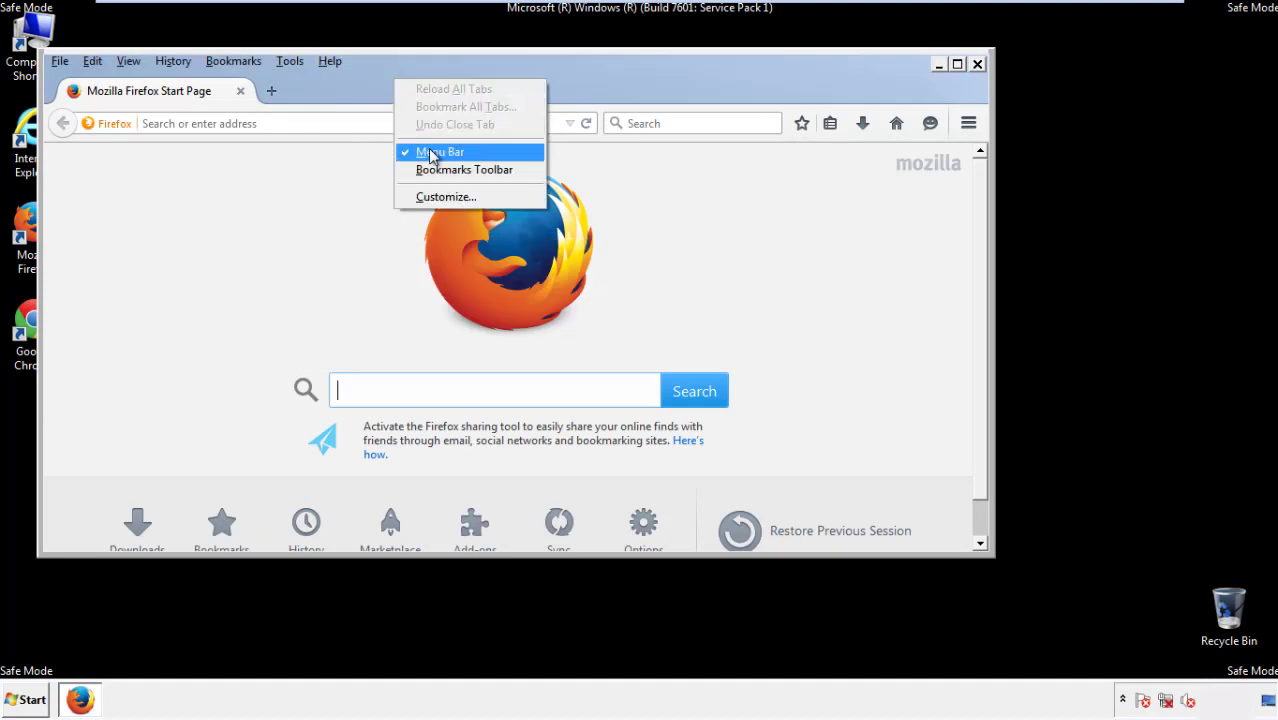
click(426, 150)
right_click(402, 82)
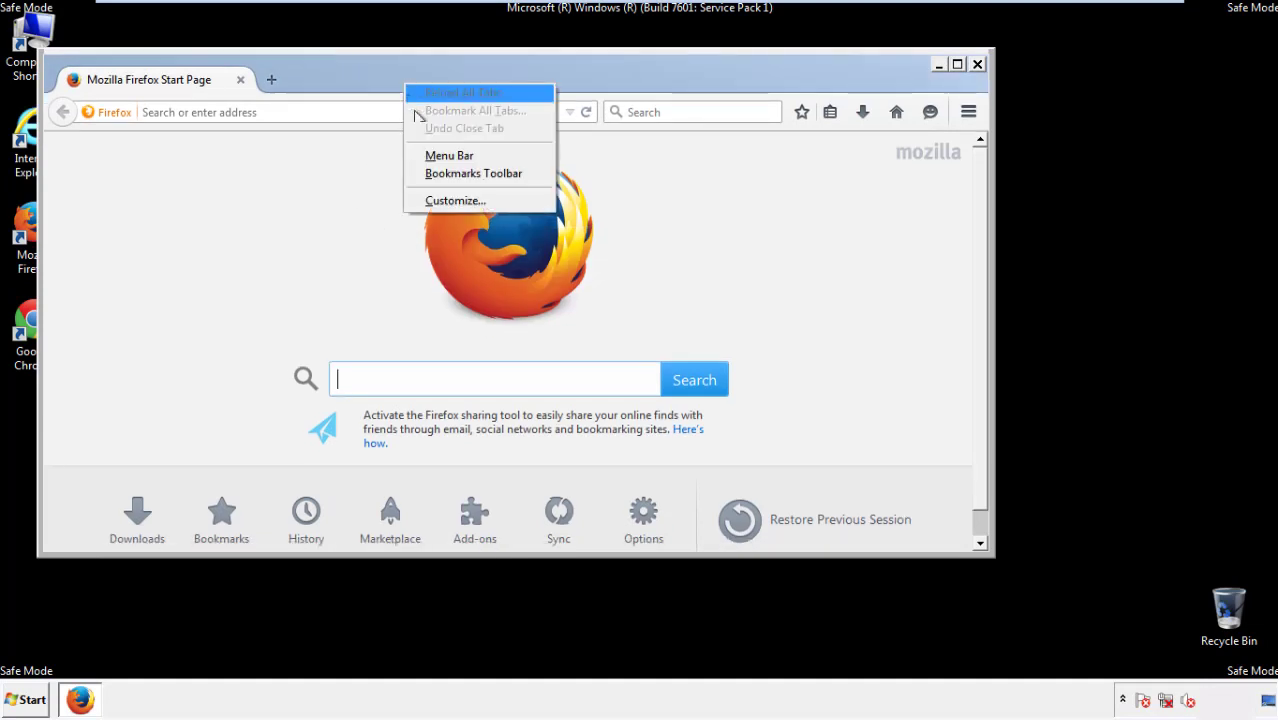
click(430, 157)
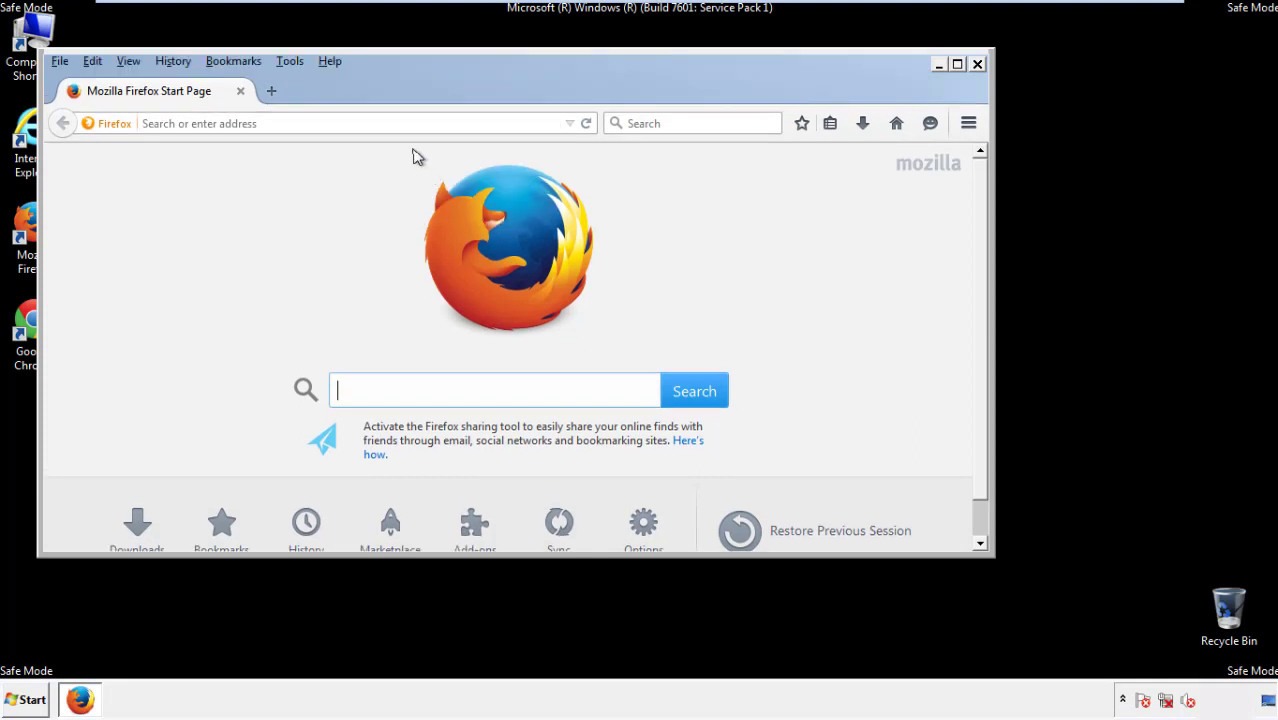
- Clear Firefox's recent history for Everything, including offline website data and site preferences
click(182, 64)
click(193, 100)
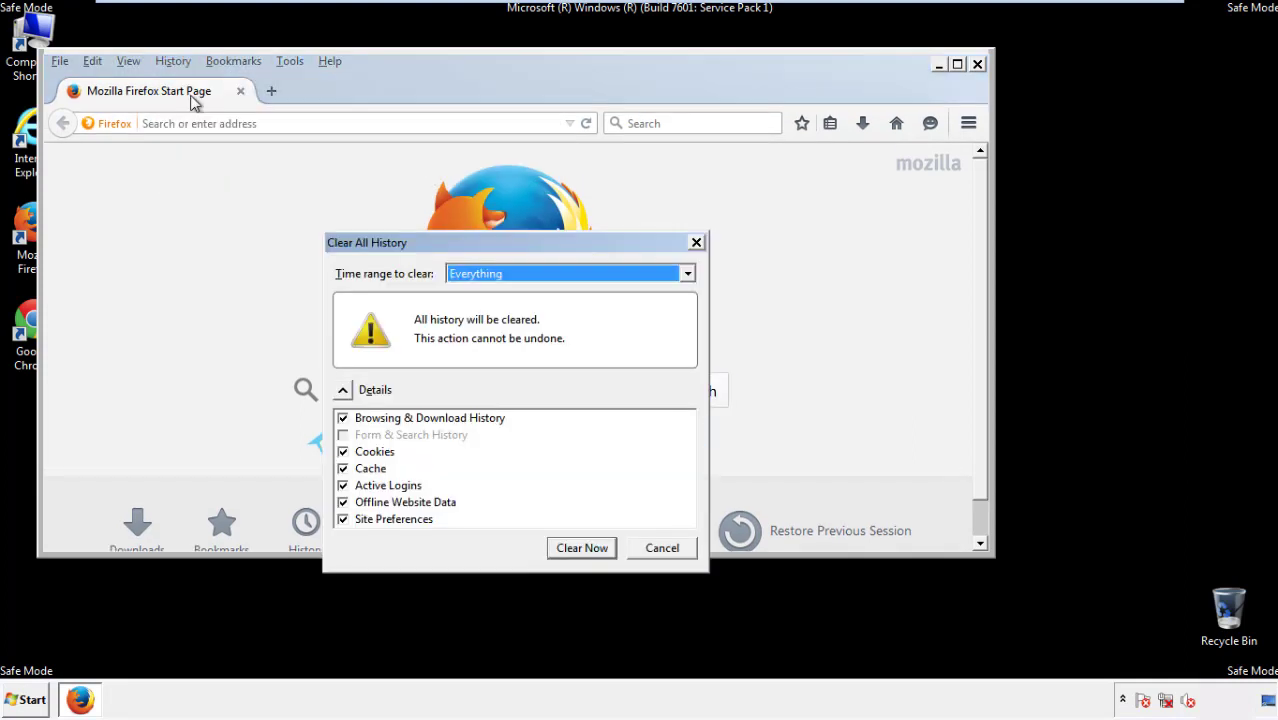
click(475, 276)
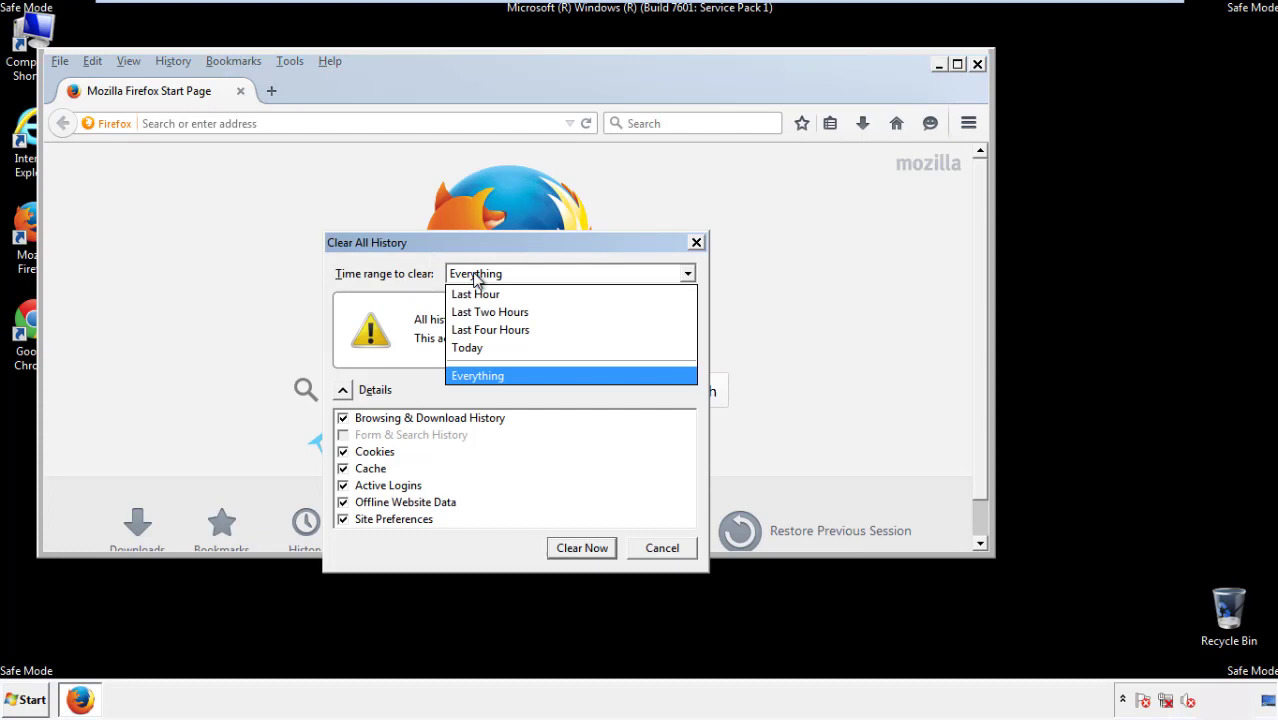
click(477, 372)
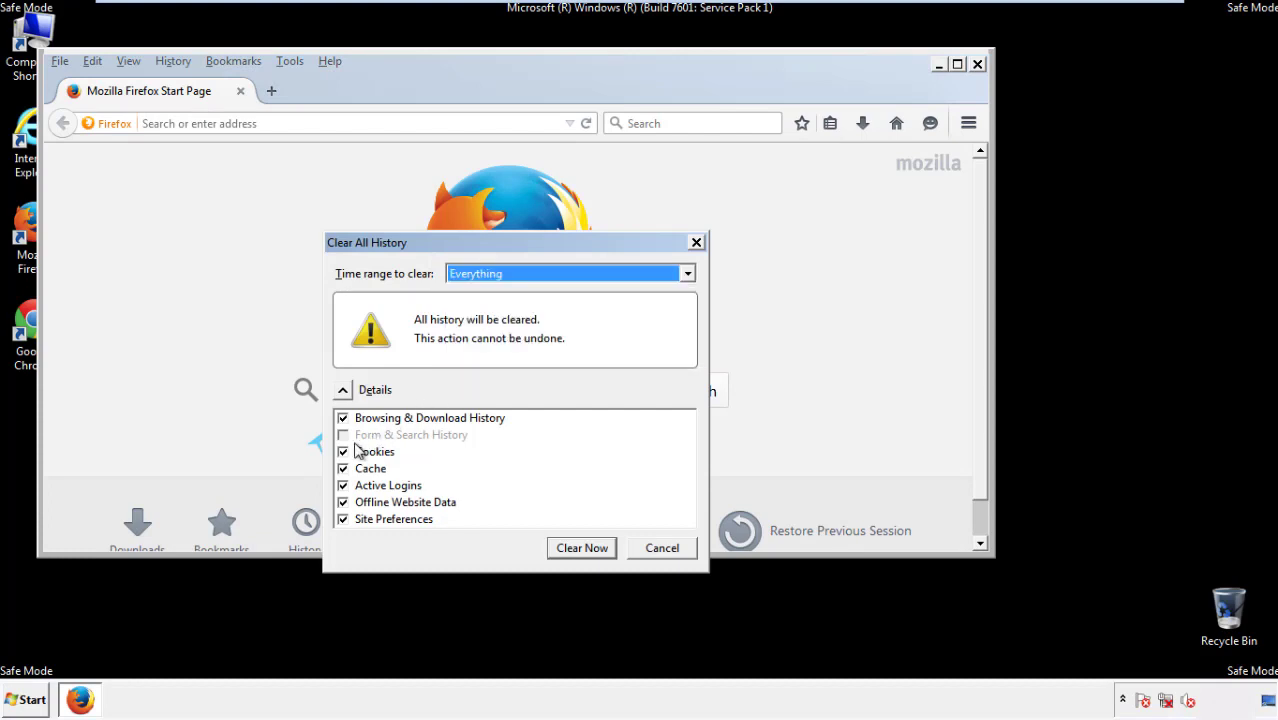
click(343, 502)
click(343, 519)
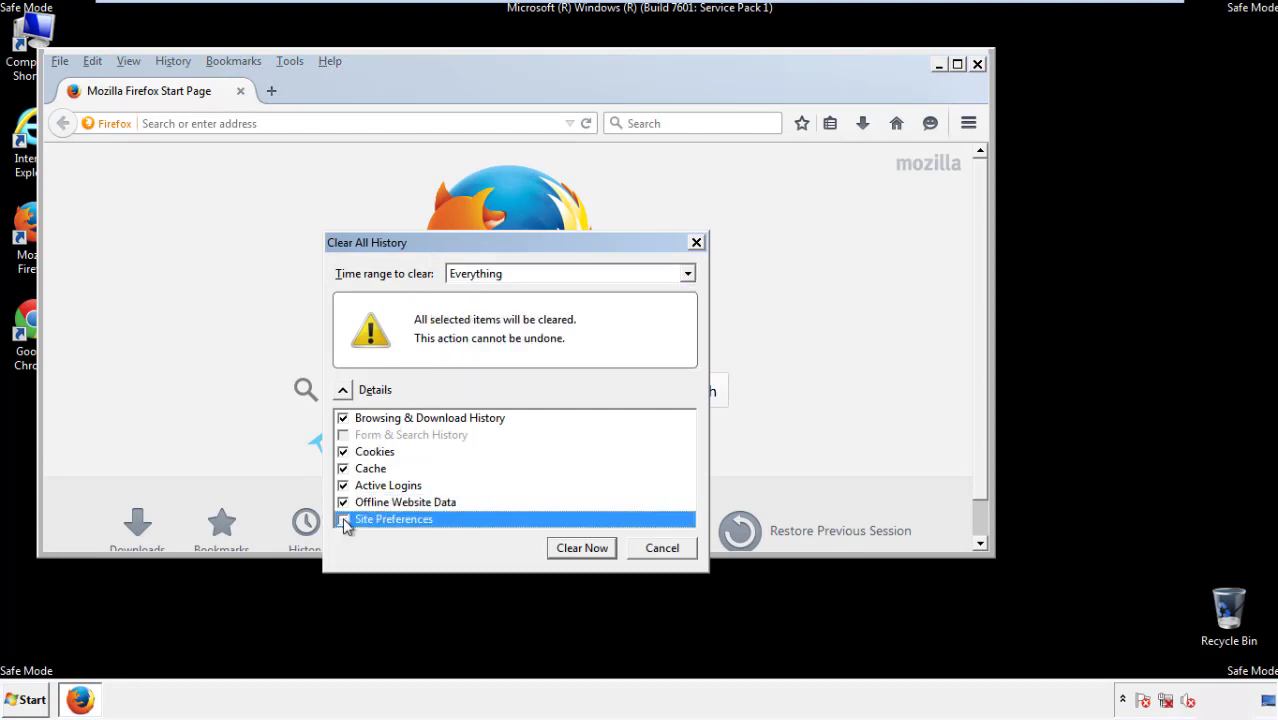
click(580, 549)
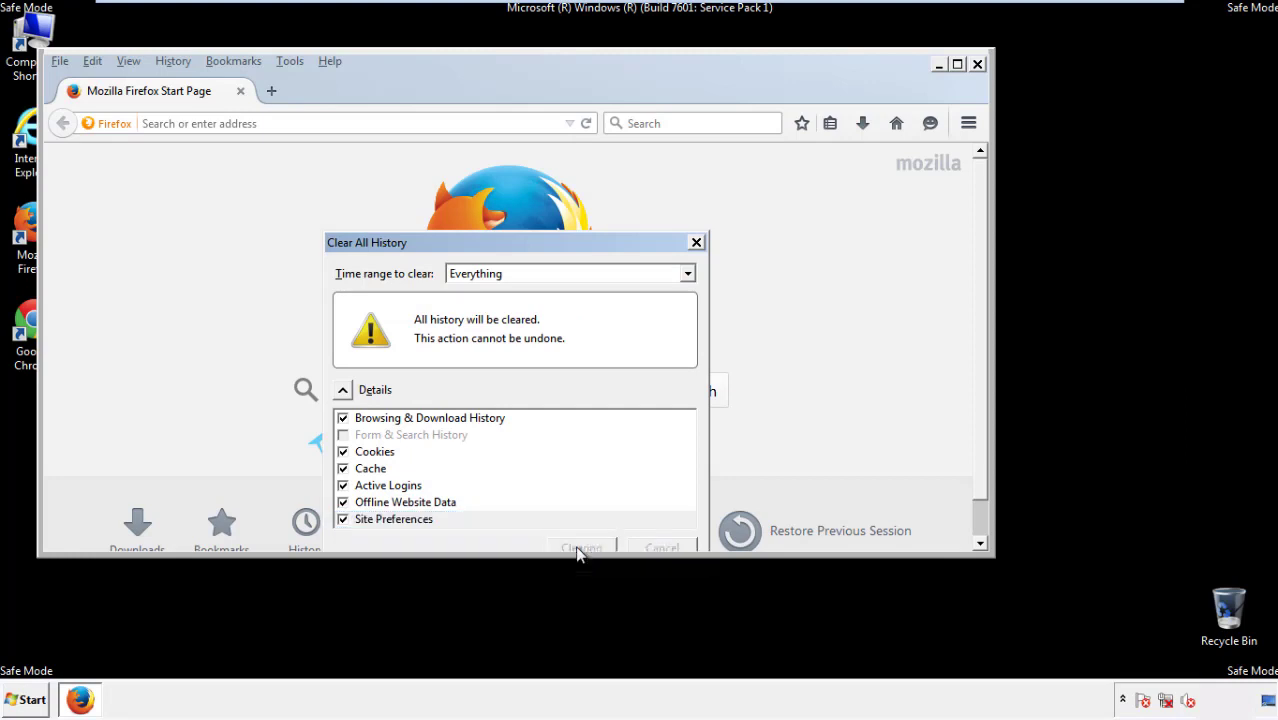
- Refresh Firefox from Troubleshooting Information, finish the import, and decline the default-browser prompt
click(330, 61)
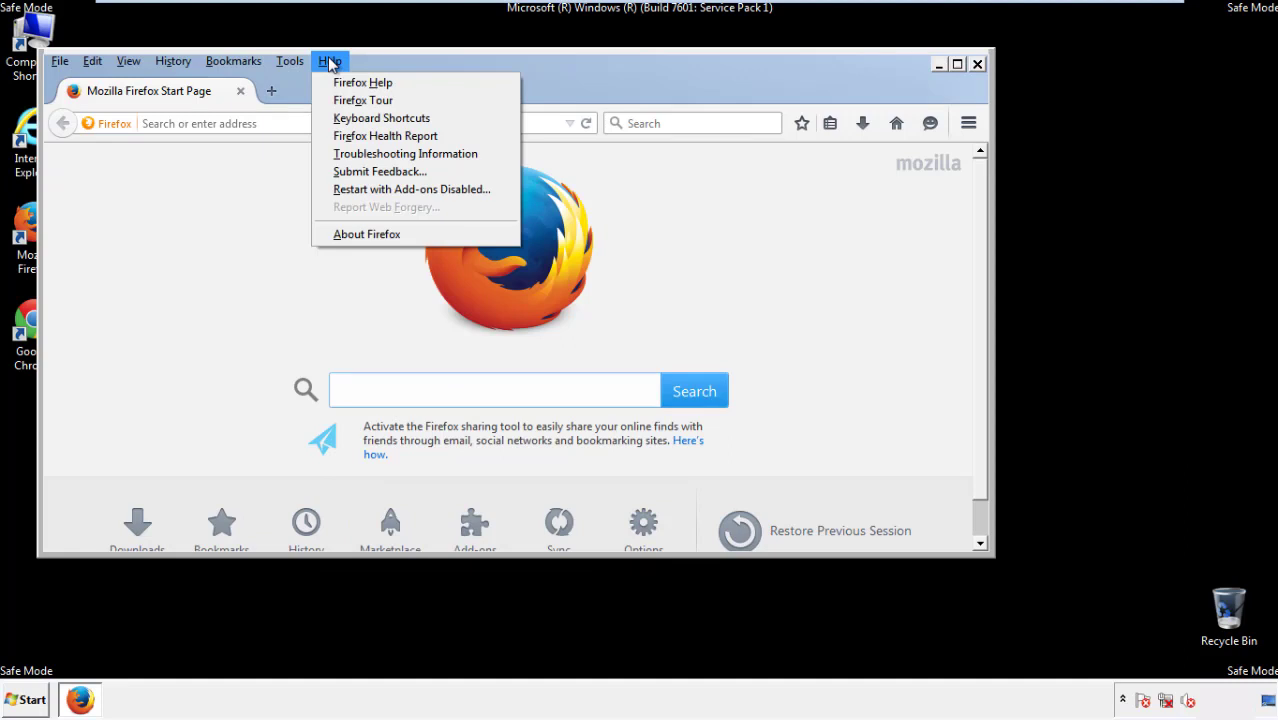
click(369, 153)
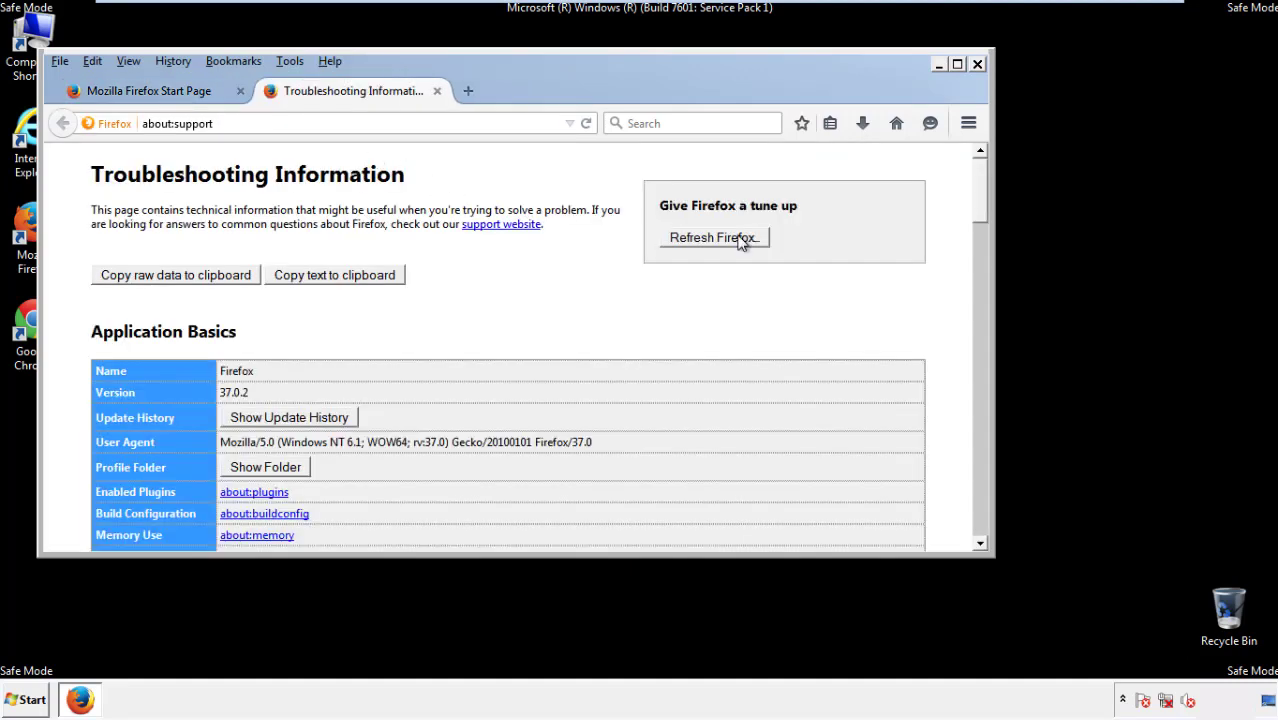
click(740, 240)
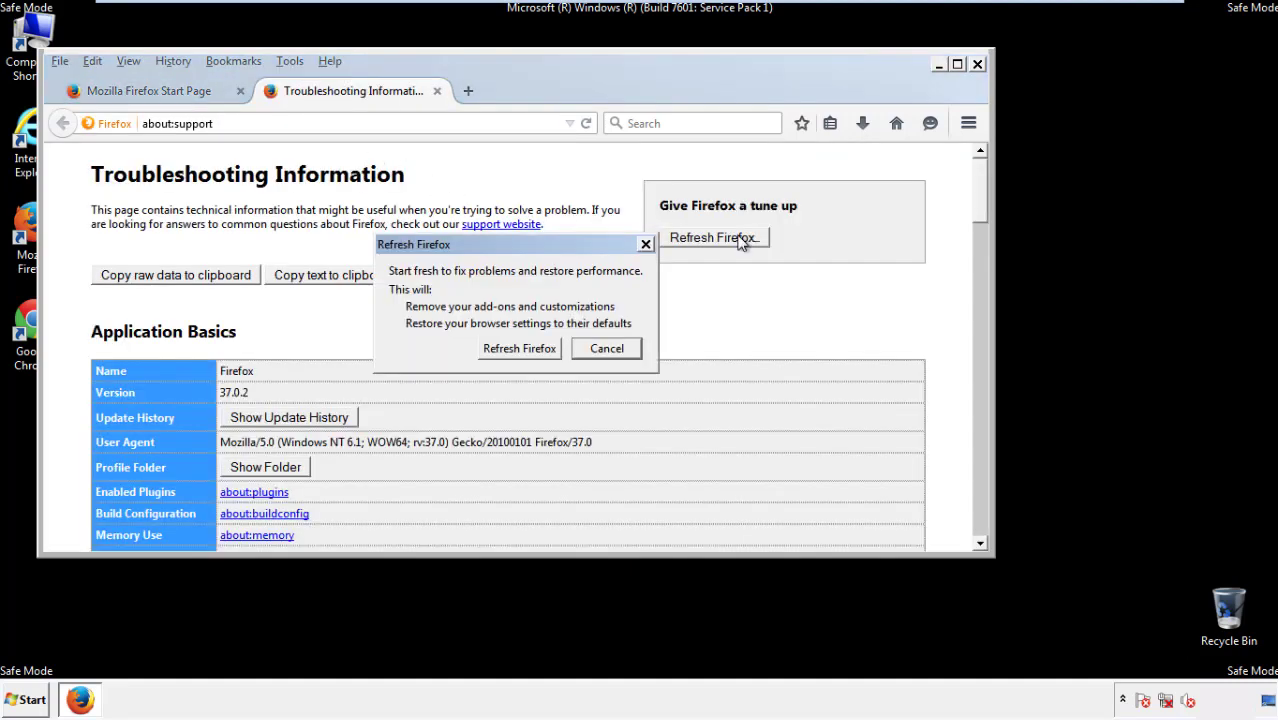
click(520, 348)
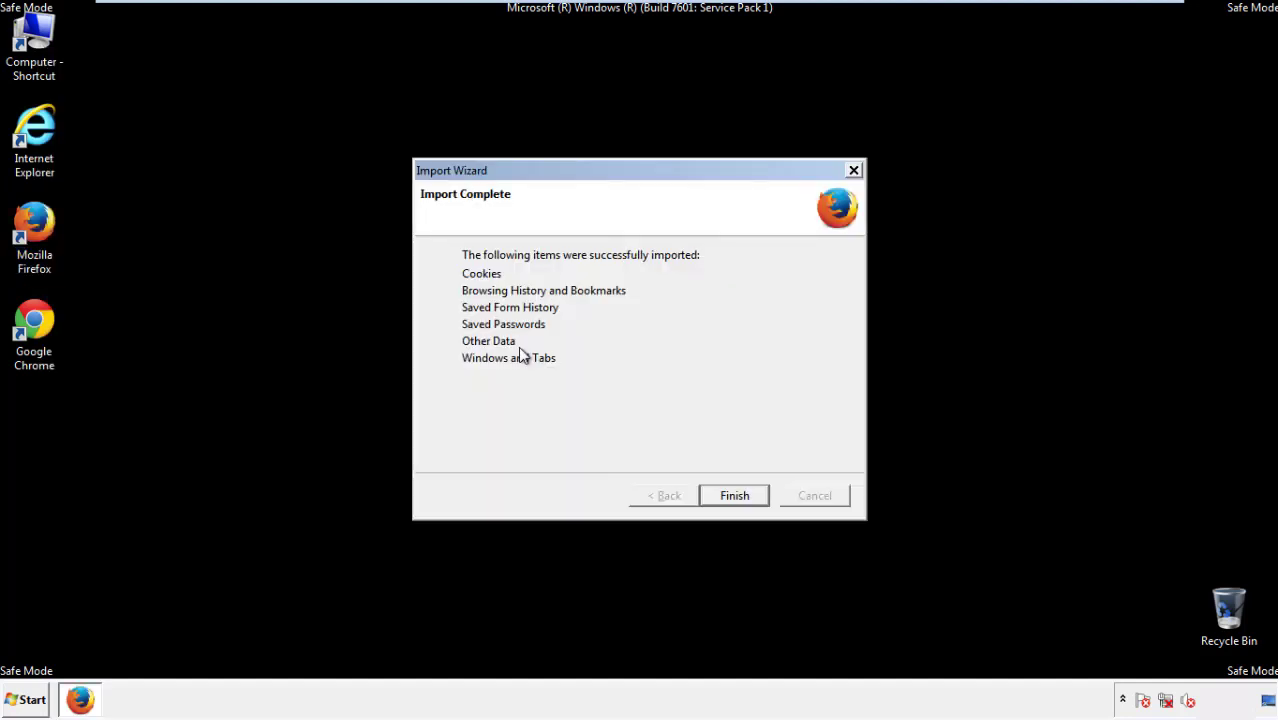
click(734, 496)
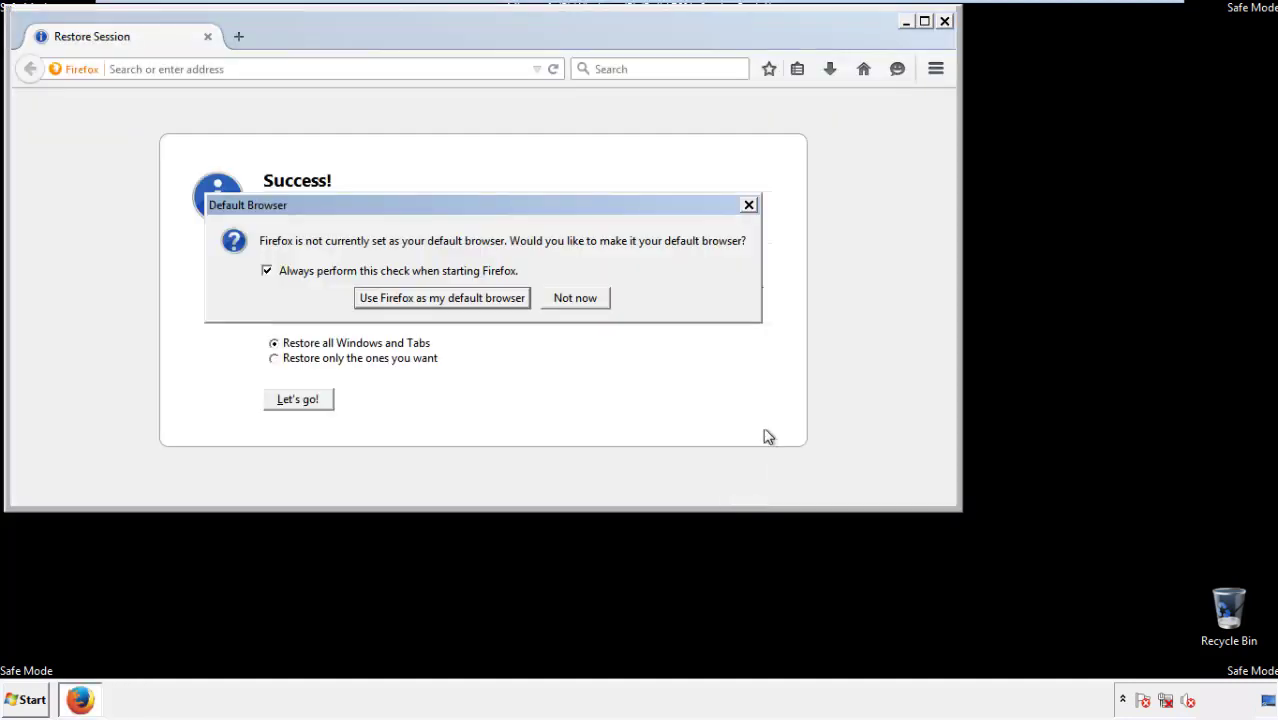
click(576, 299)
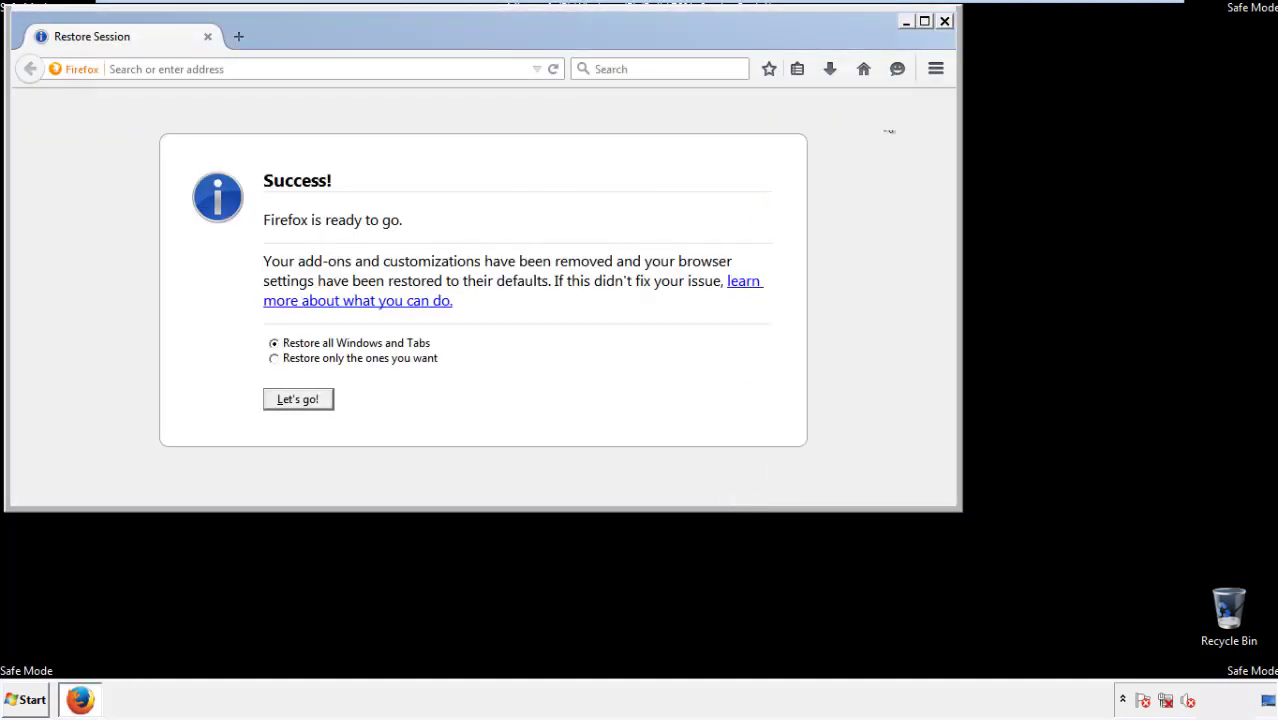
click(944, 21)
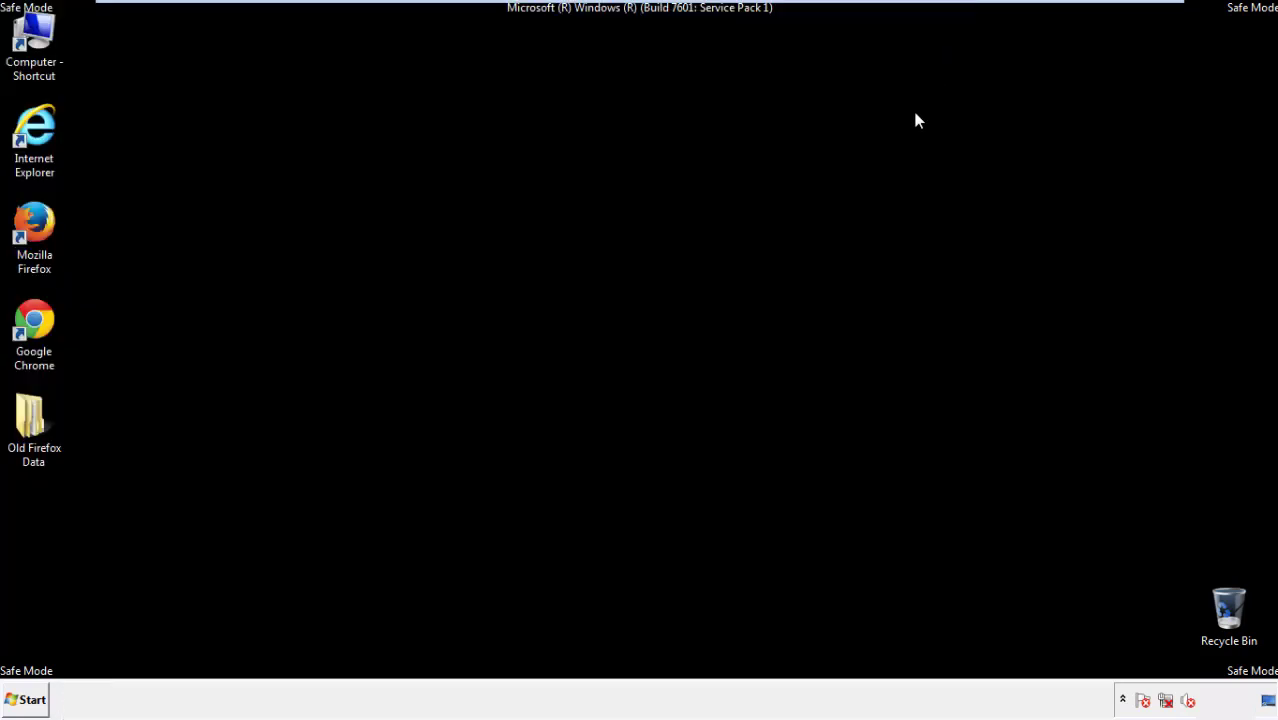
- Launch Chrome, stop its default-browser infobar permanently, and go to History via Settings
click(29, 318)
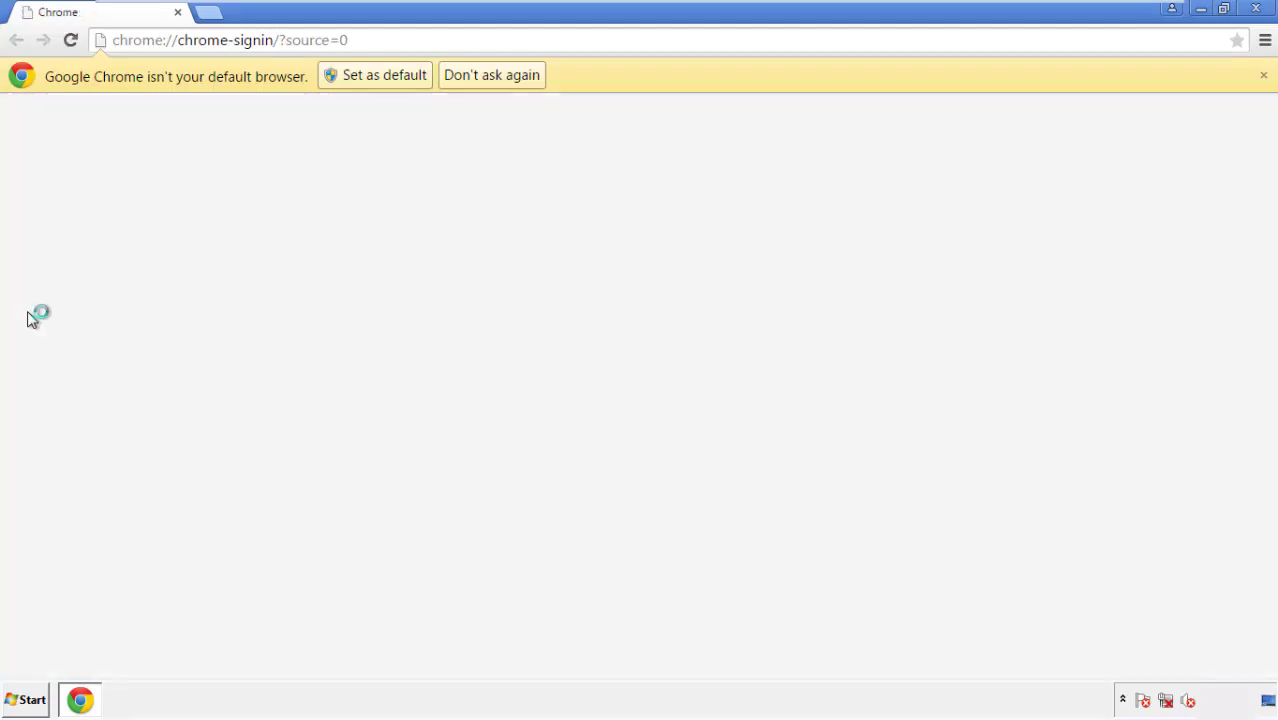
click(513, 77)
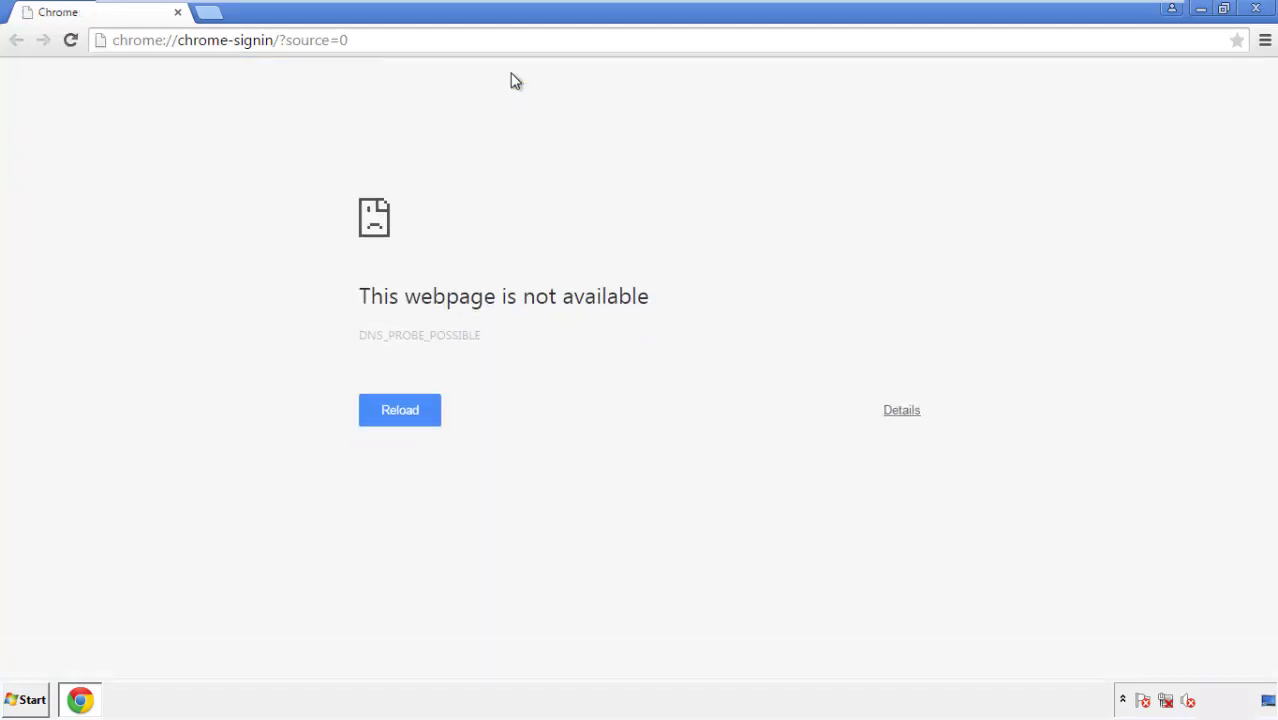
click(1265, 44)
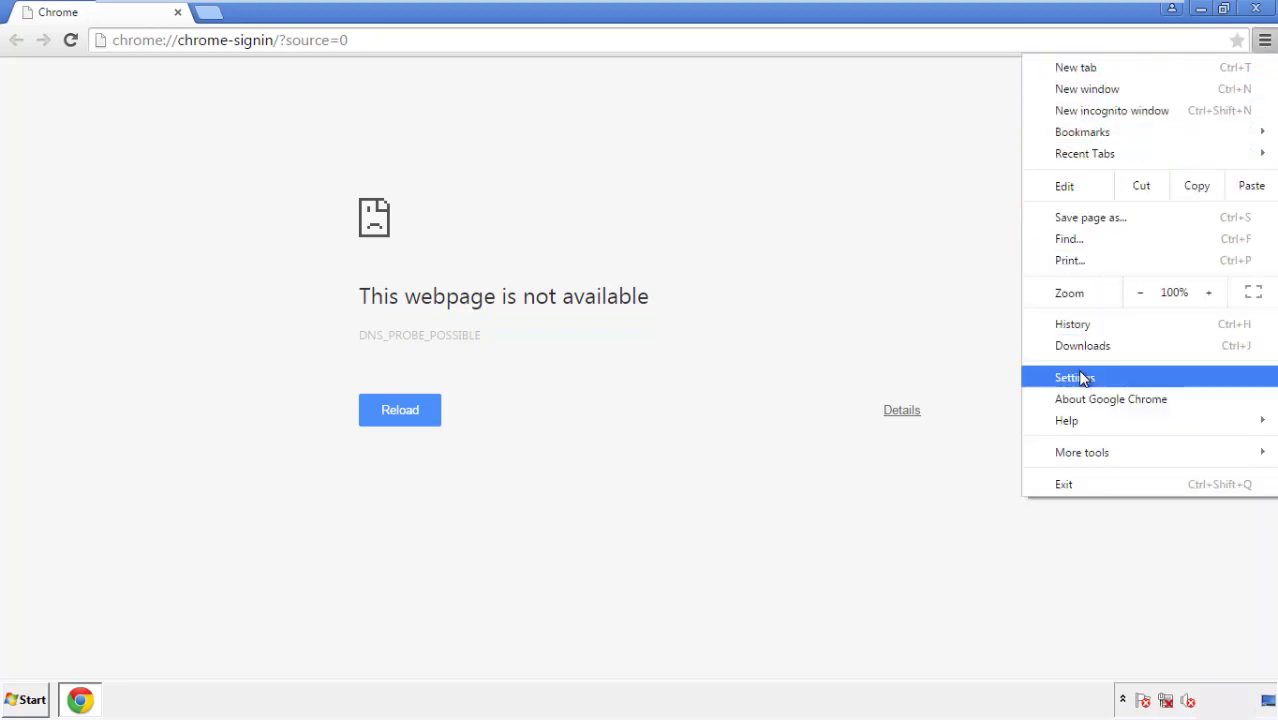
click(1080, 378)
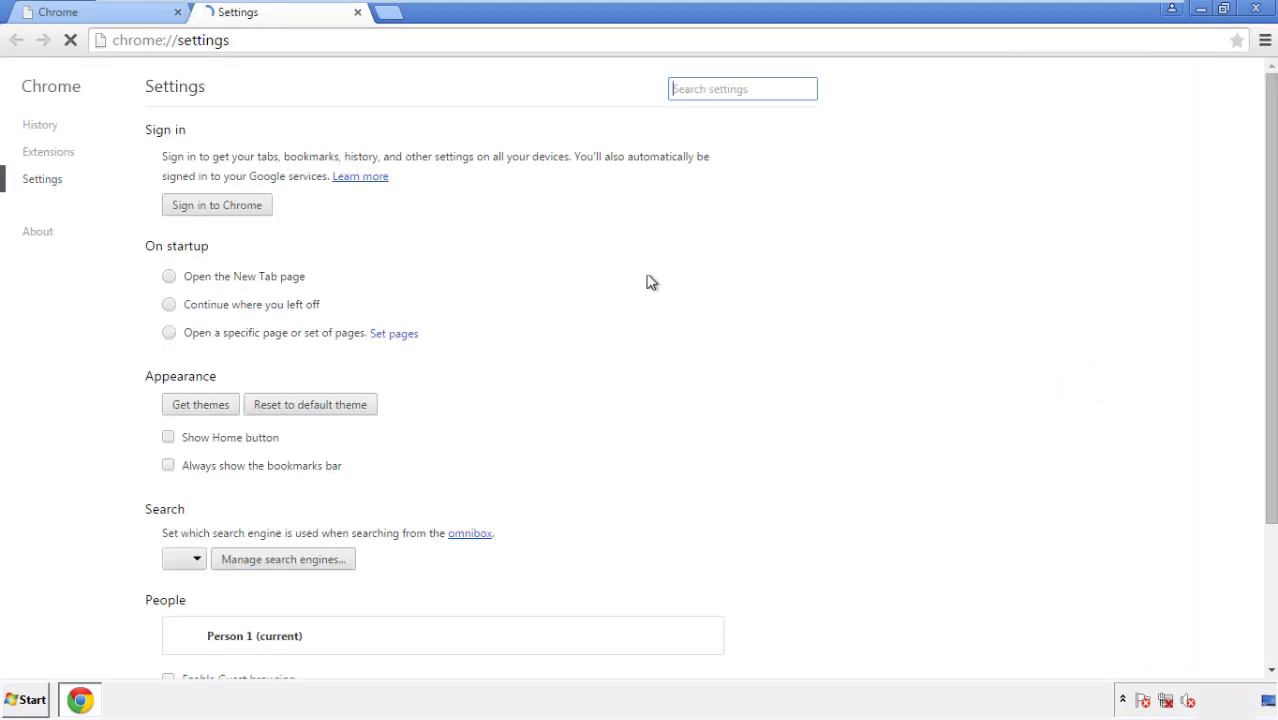
click(46, 129)
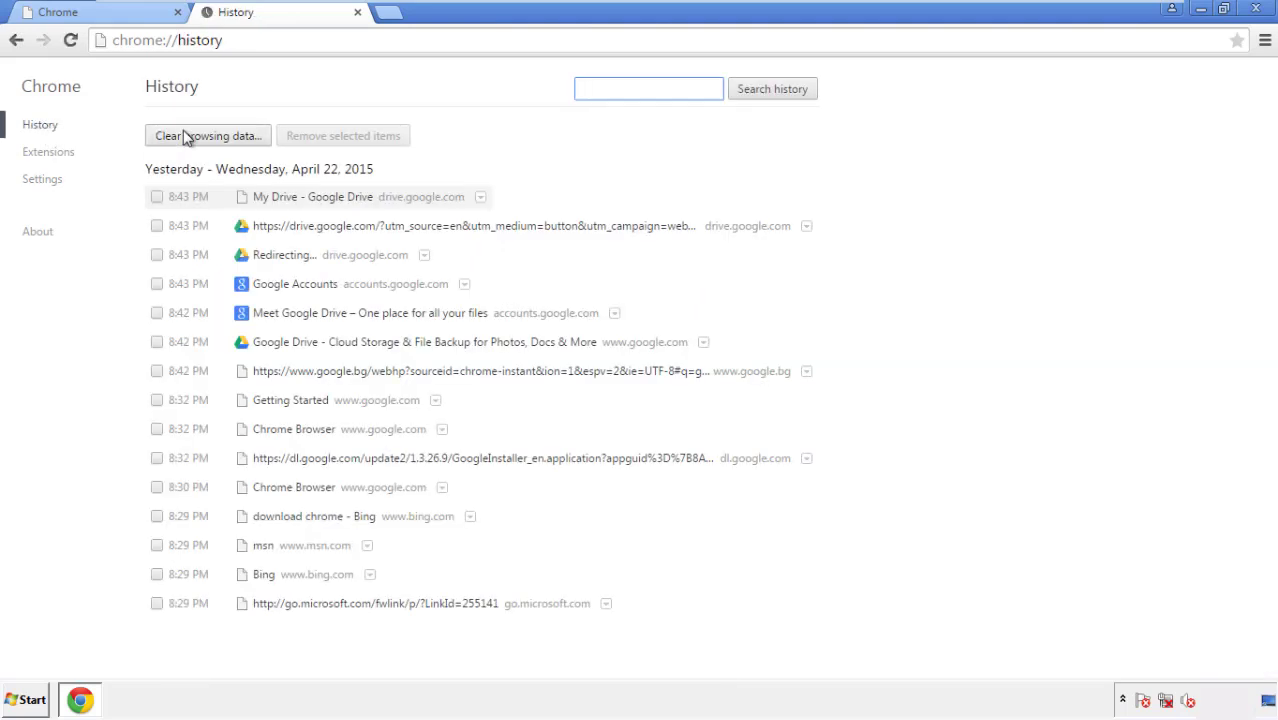
- Clear Chrome's browsing data from the beginning of time, including Autofill form data
click(193, 139)
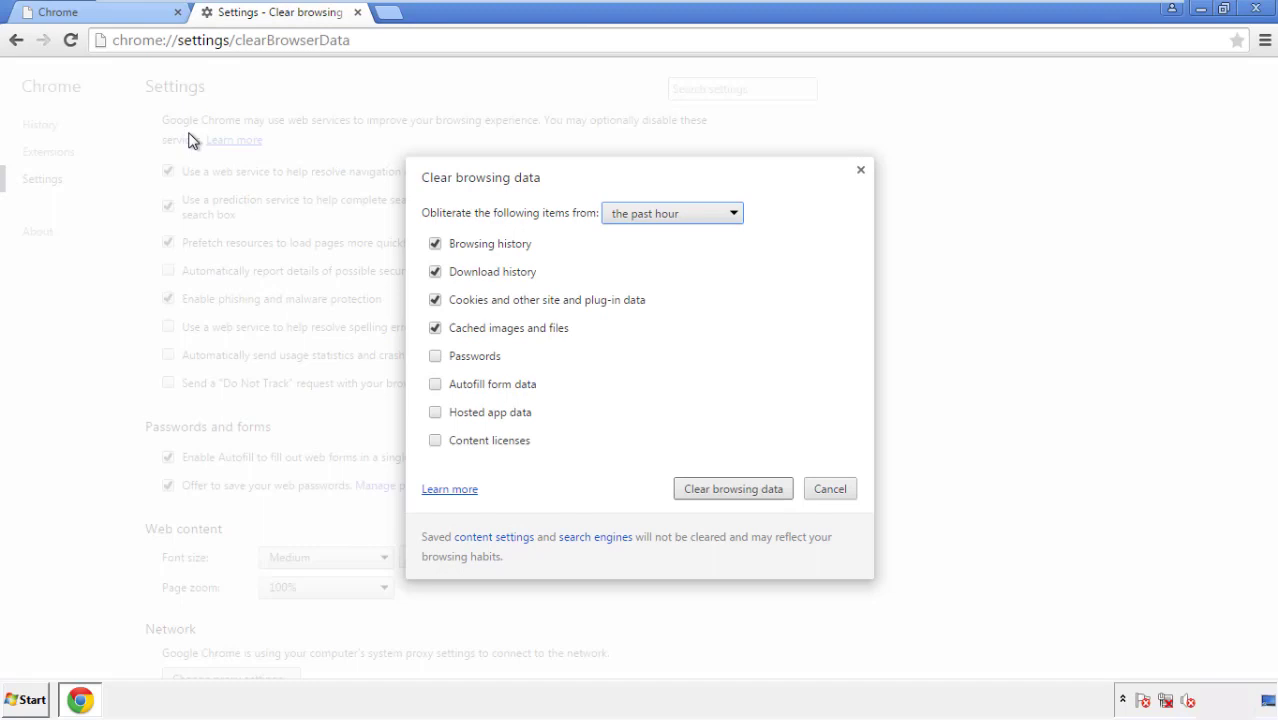
click(643, 216)
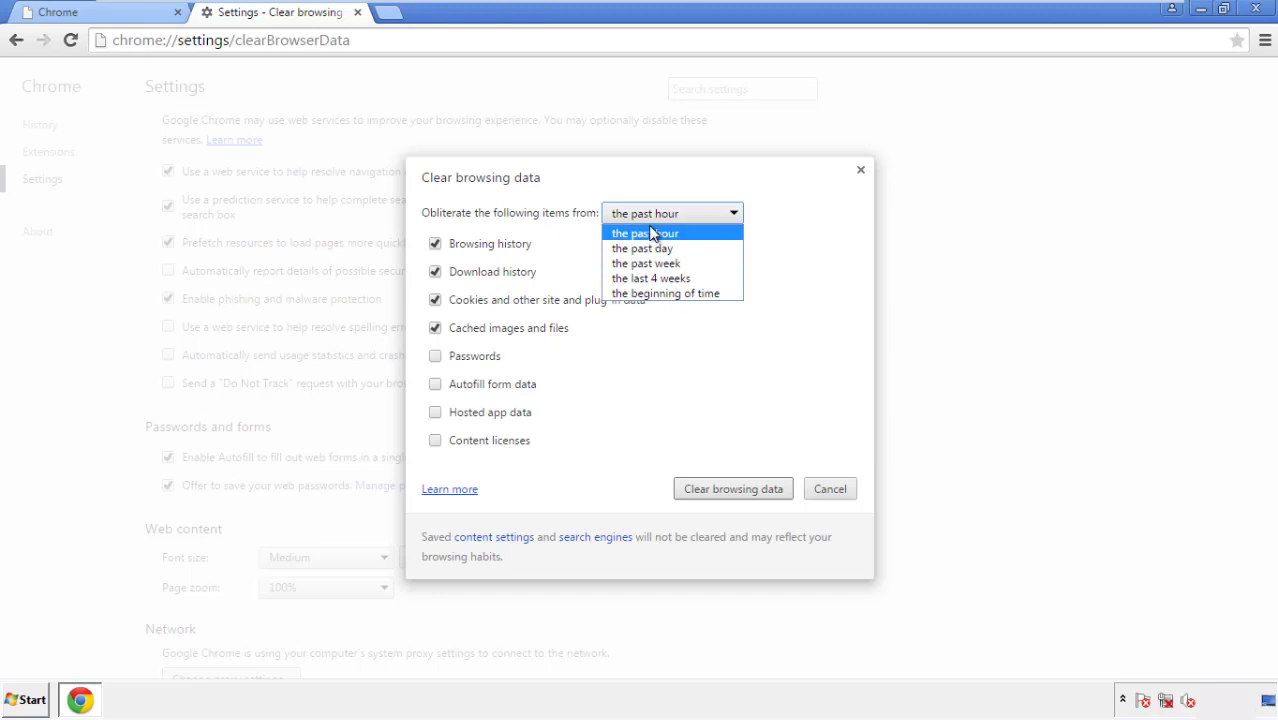
click(640, 296)
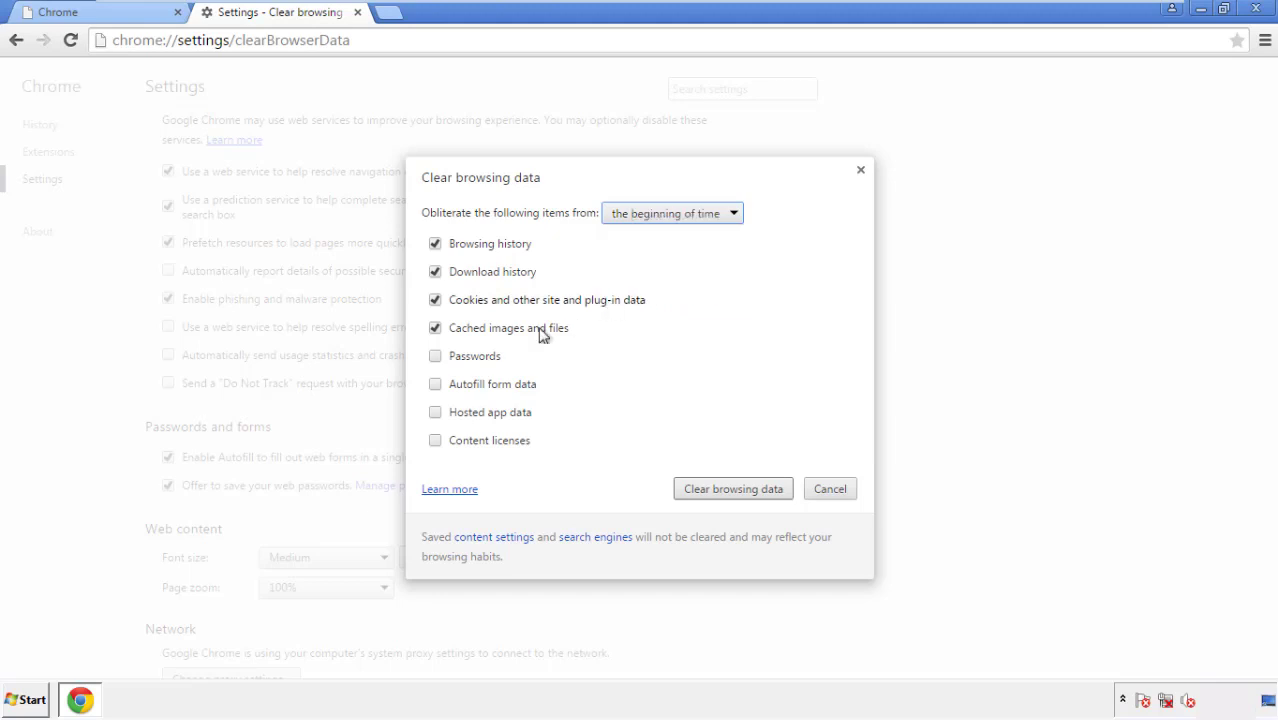
click(437, 386)
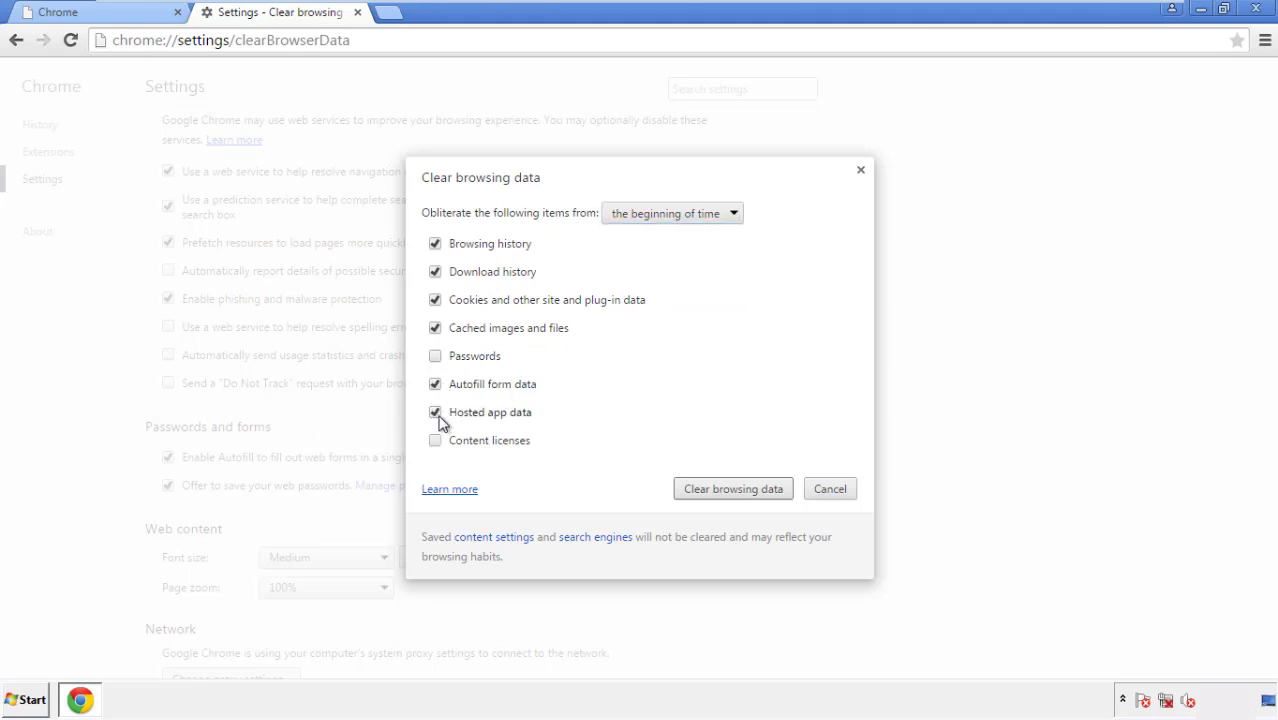
click(713, 490)
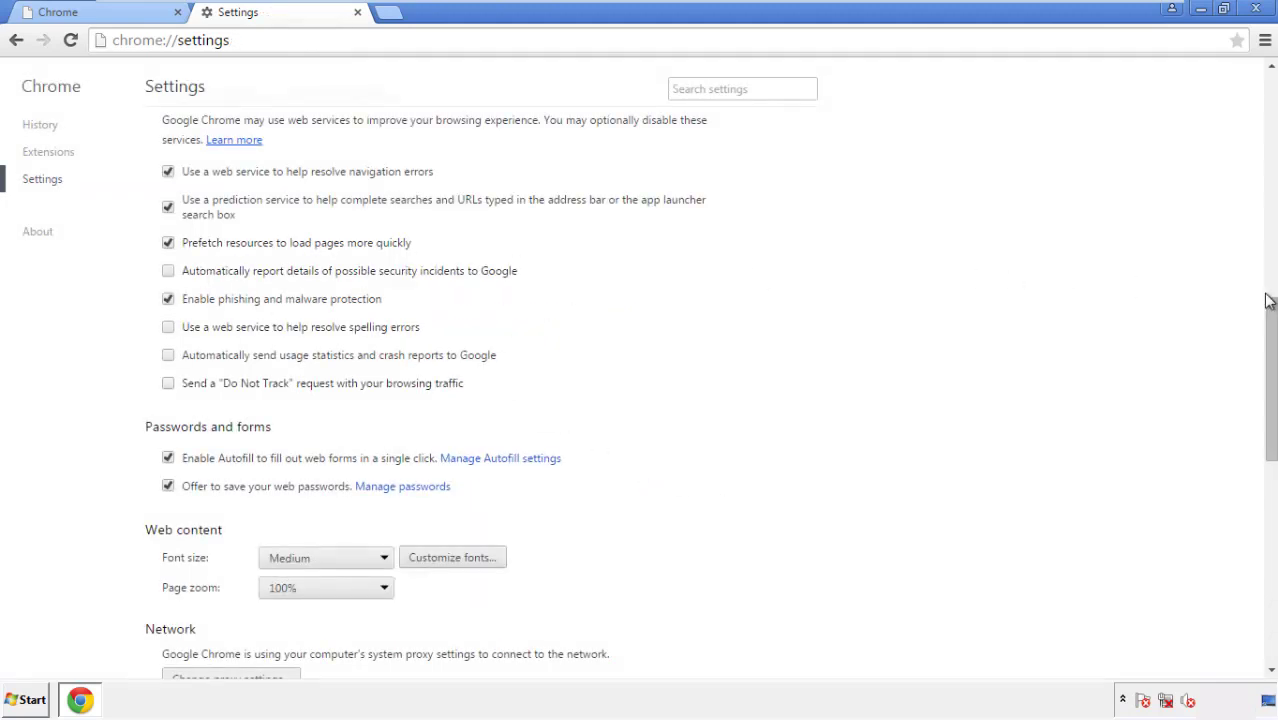
- Reset Chrome's settings to defaults from the bottom of Settings, then close Chrome
drag(1268, 300, 1270, 525)
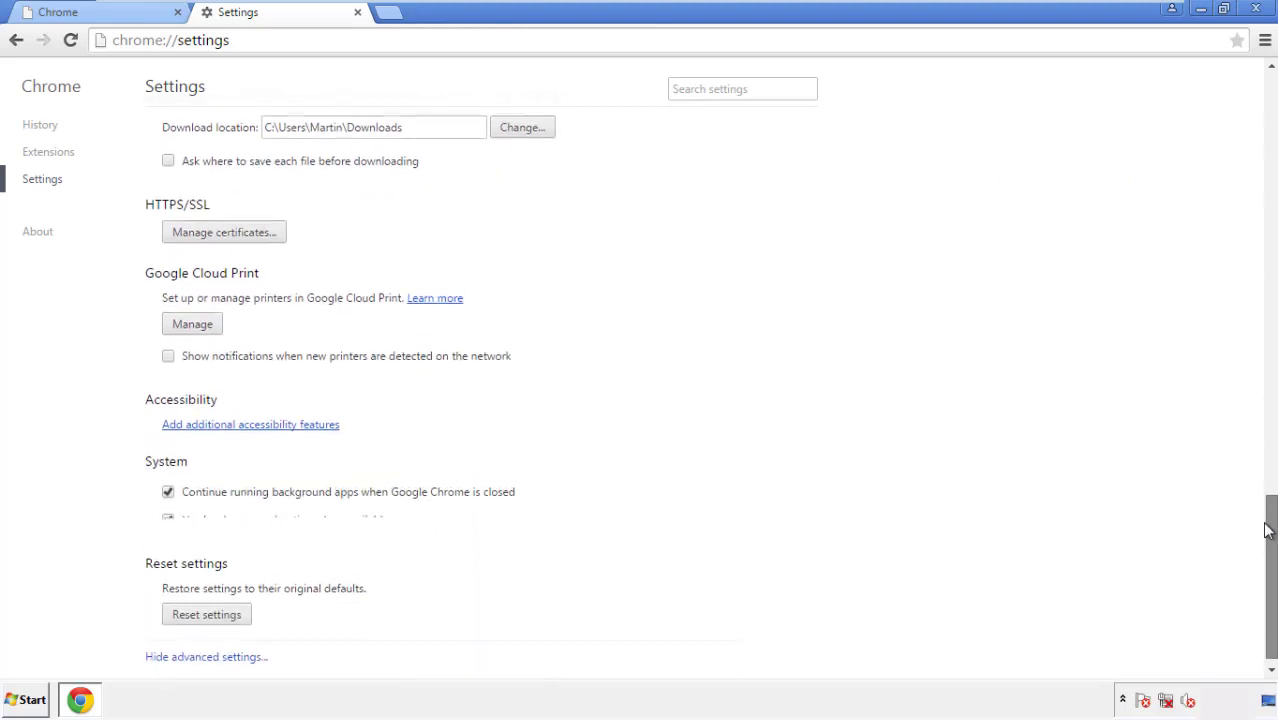
click(243, 608)
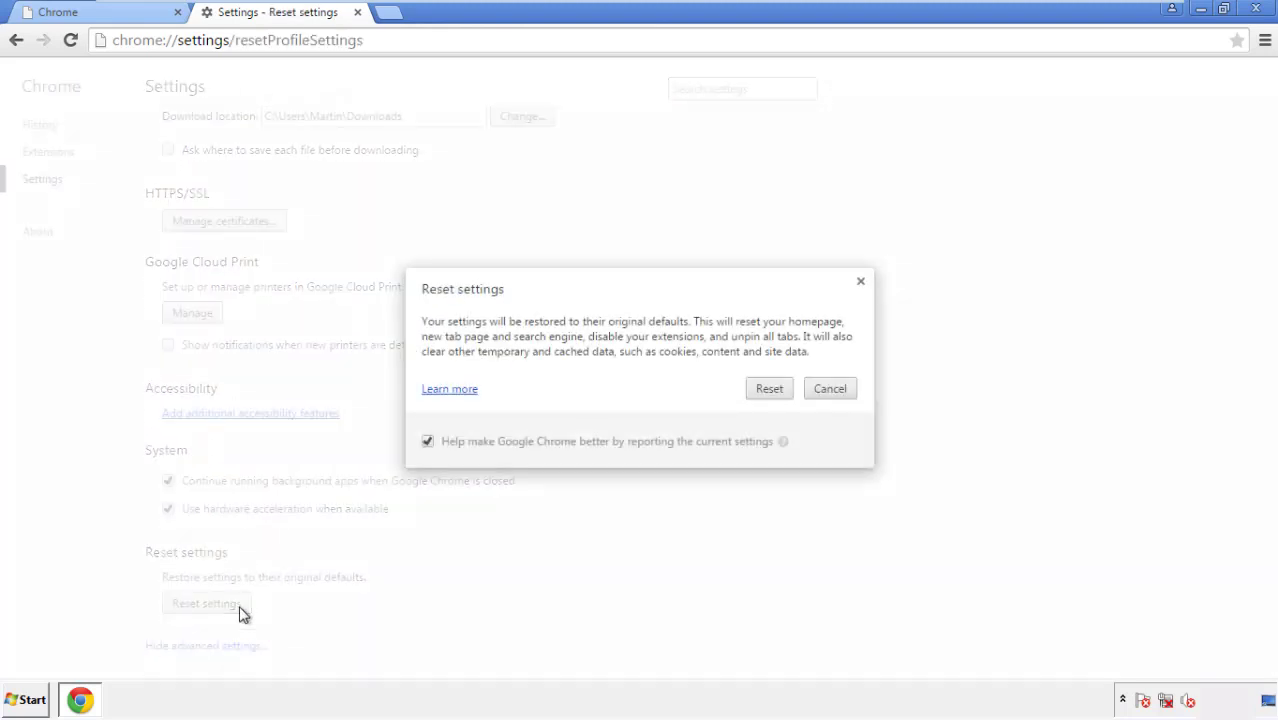
click(770, 389)
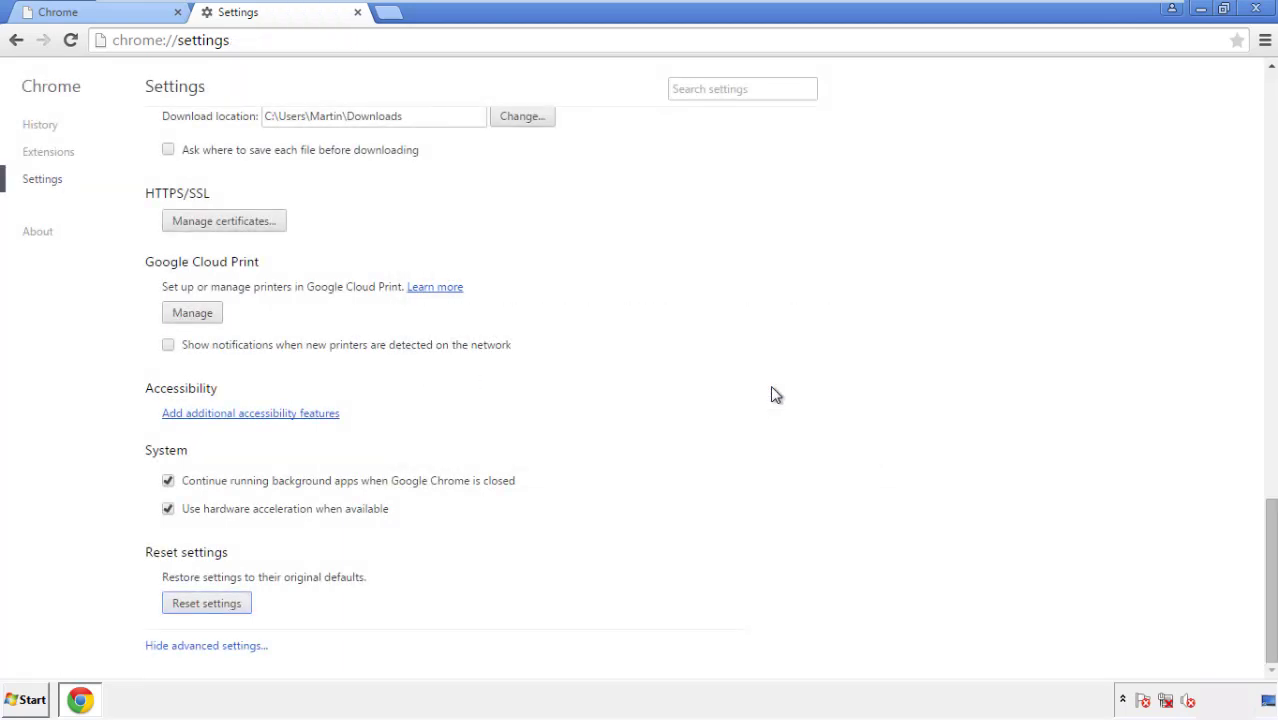
click(1256, 8)
- Launch Firefox, remove the Search Mine extension in Add-ons, and close Firefox
click(689, 324)
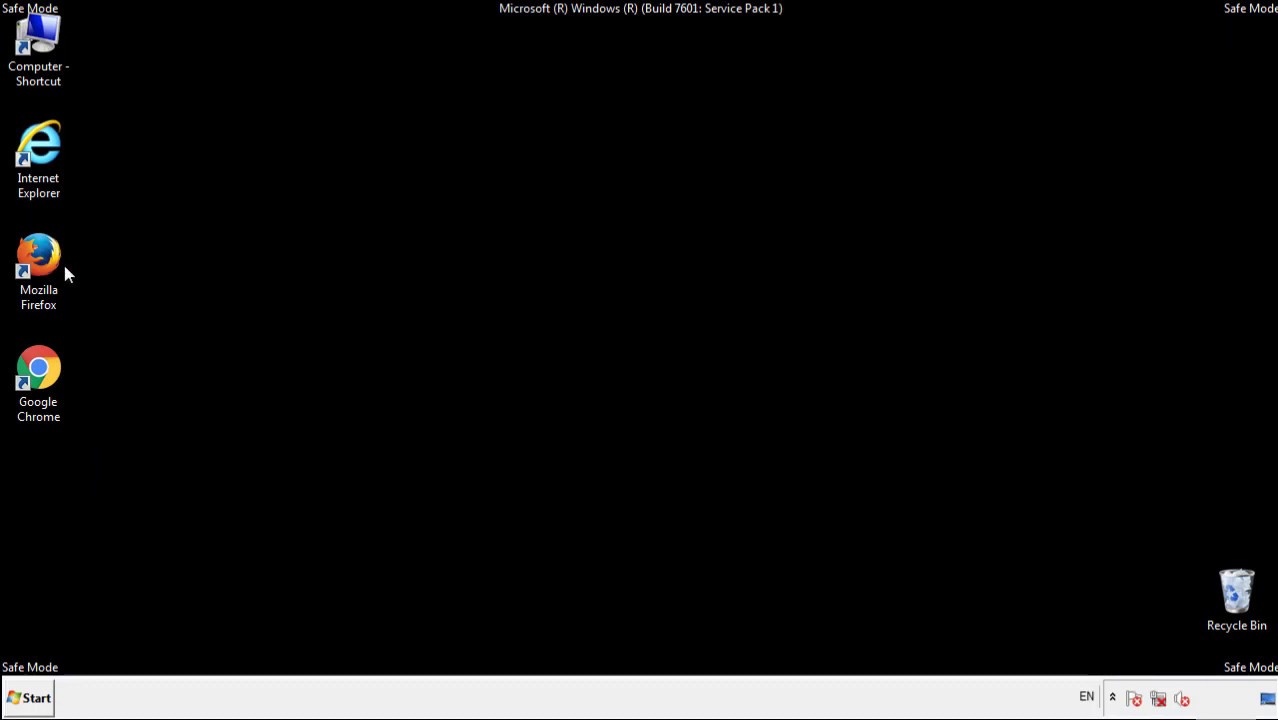
double_click(49, 248)
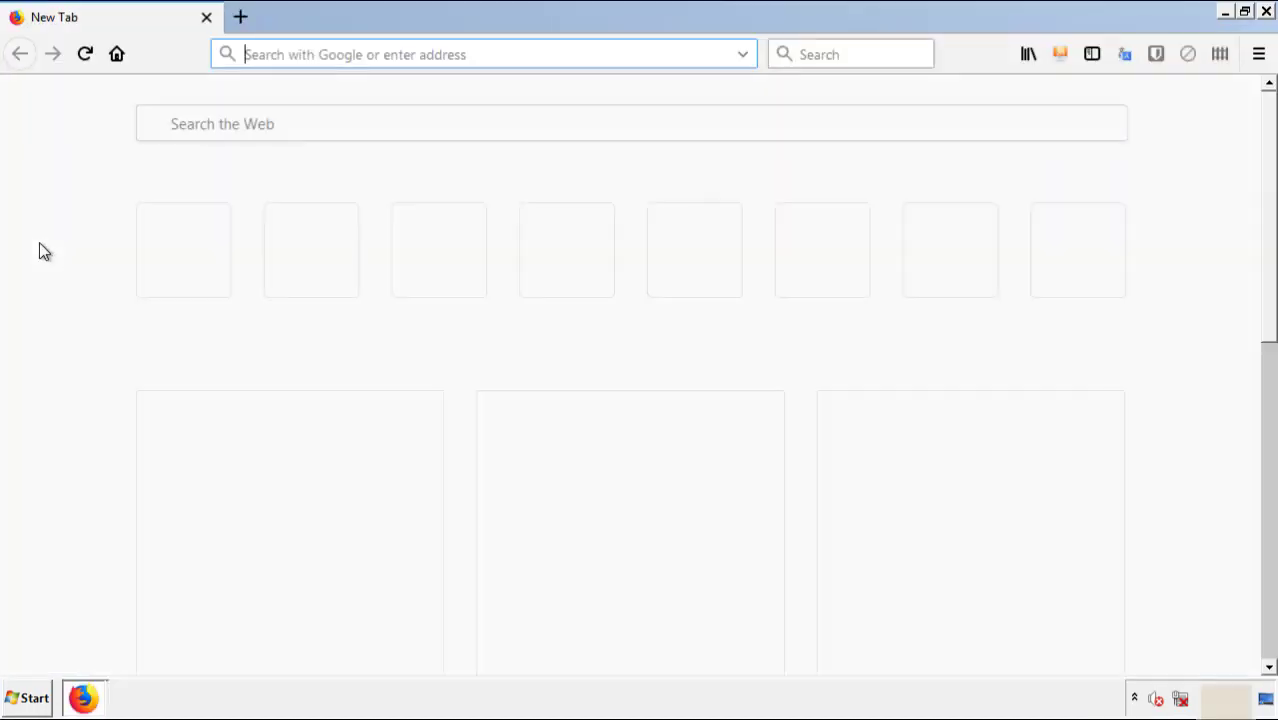
click(1258, 54)
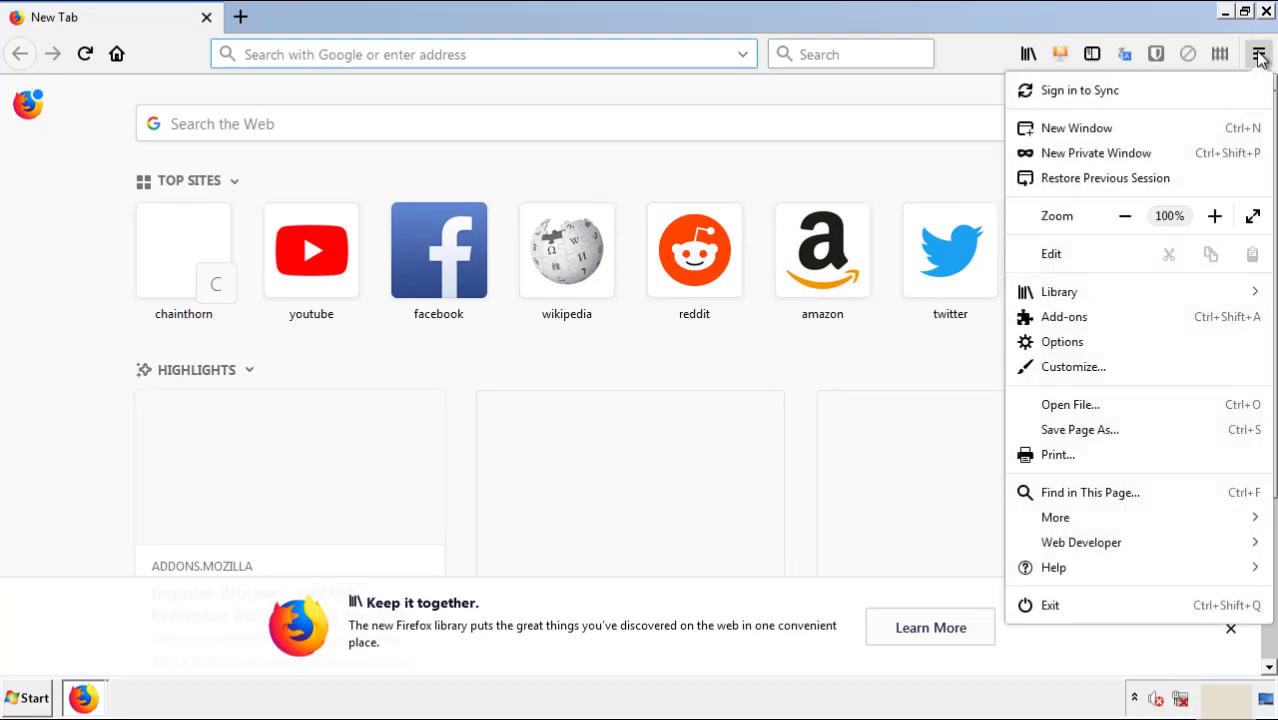
click(1178, 324)
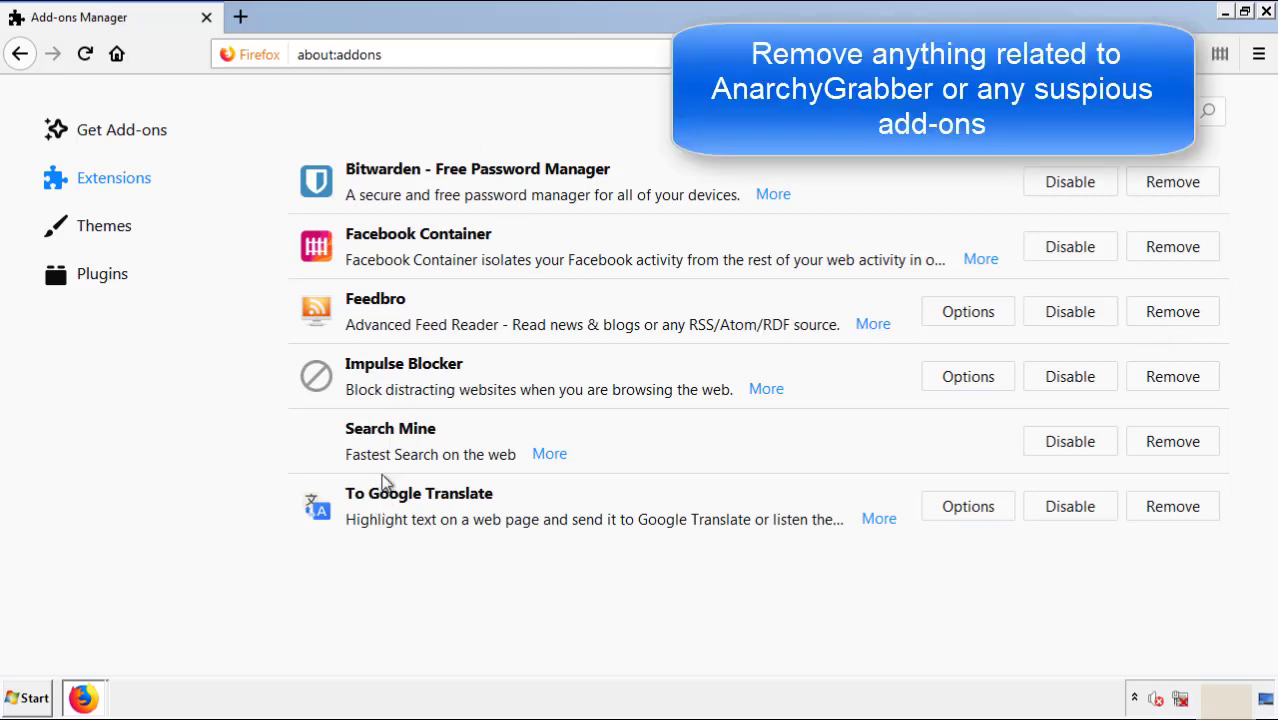
click(1170, 446)
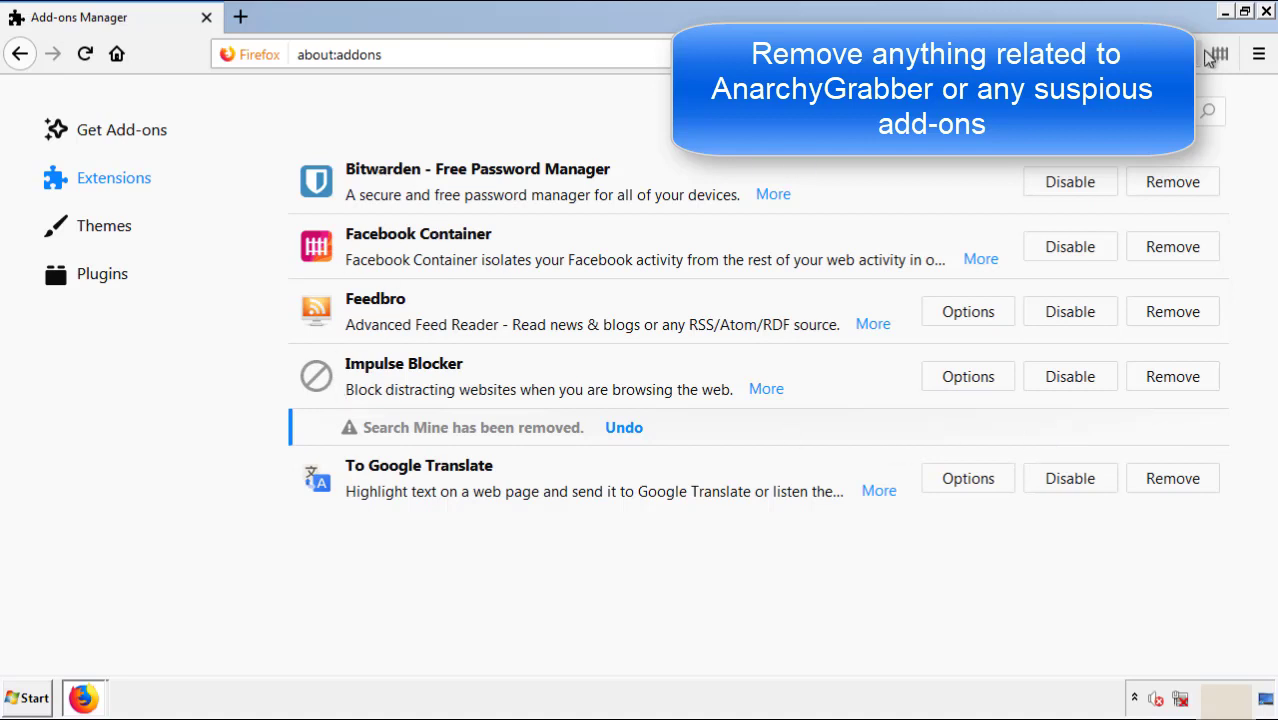
click(1267, 12)
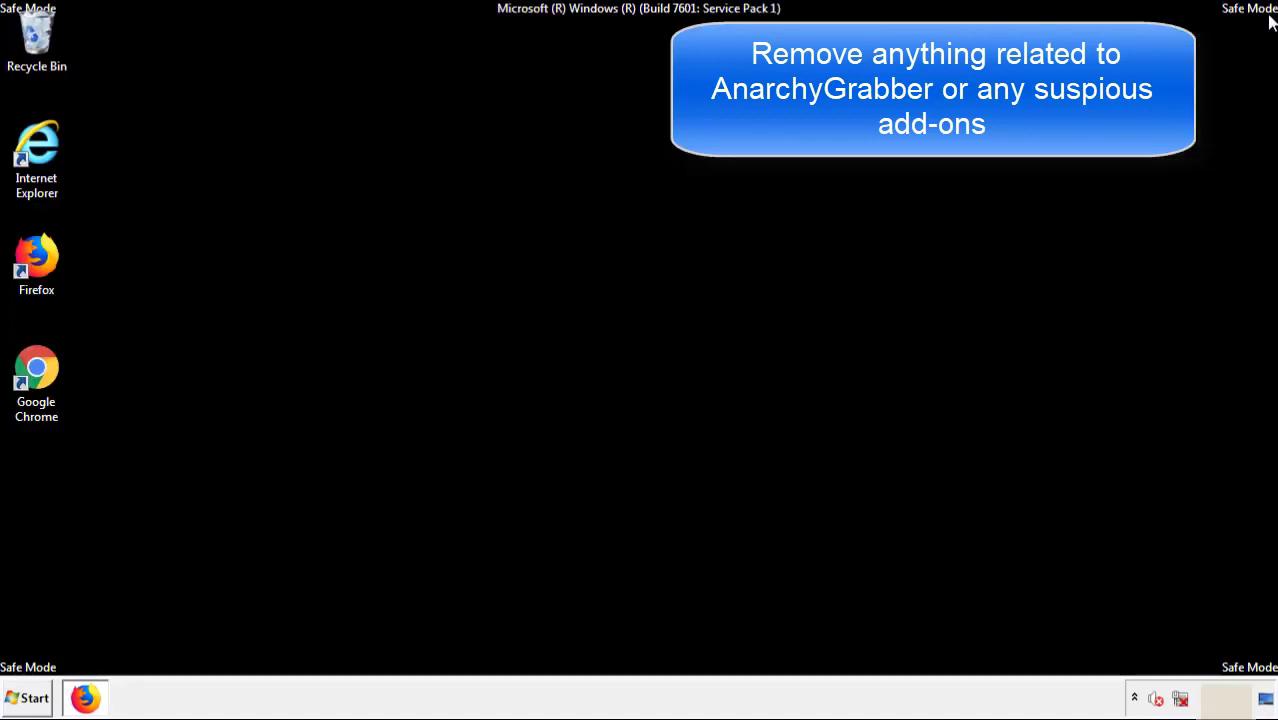
- Launch Chrome and remove the Search Mine extension from its Extensions list, confirming removal
double_click(36, 382)
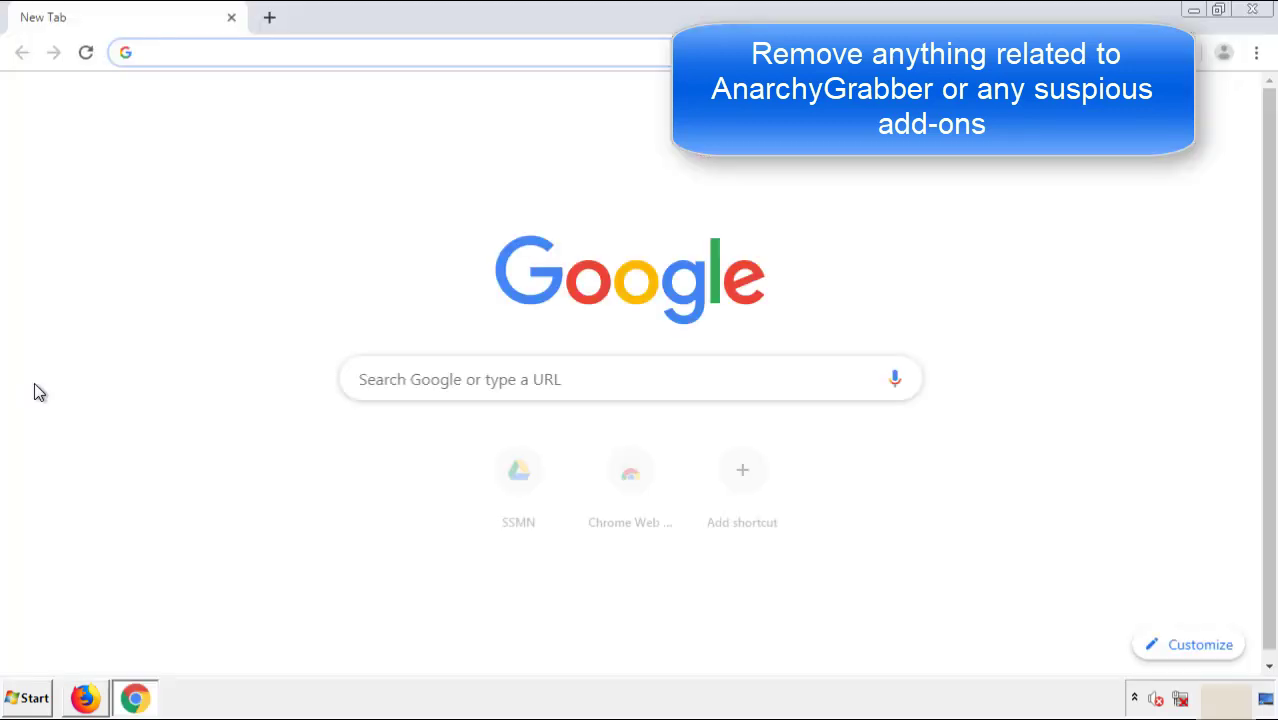
click(1256, 52)
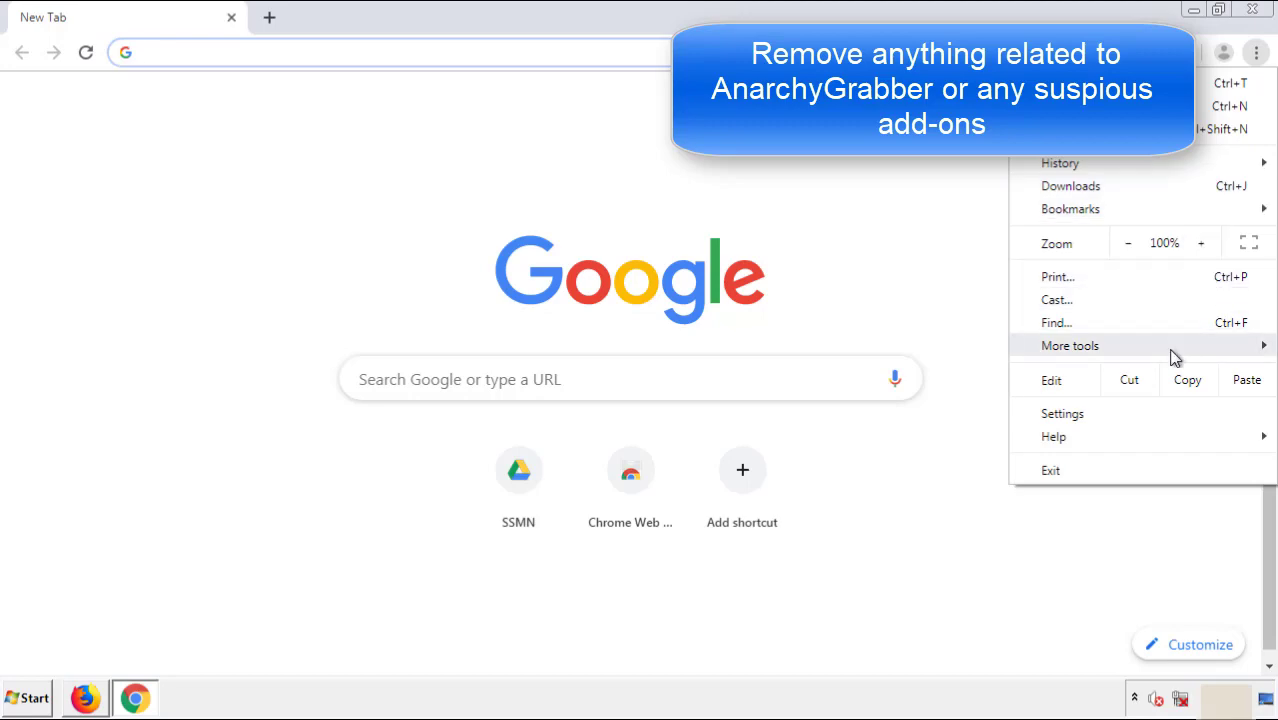
mouse_move(1069, 345)
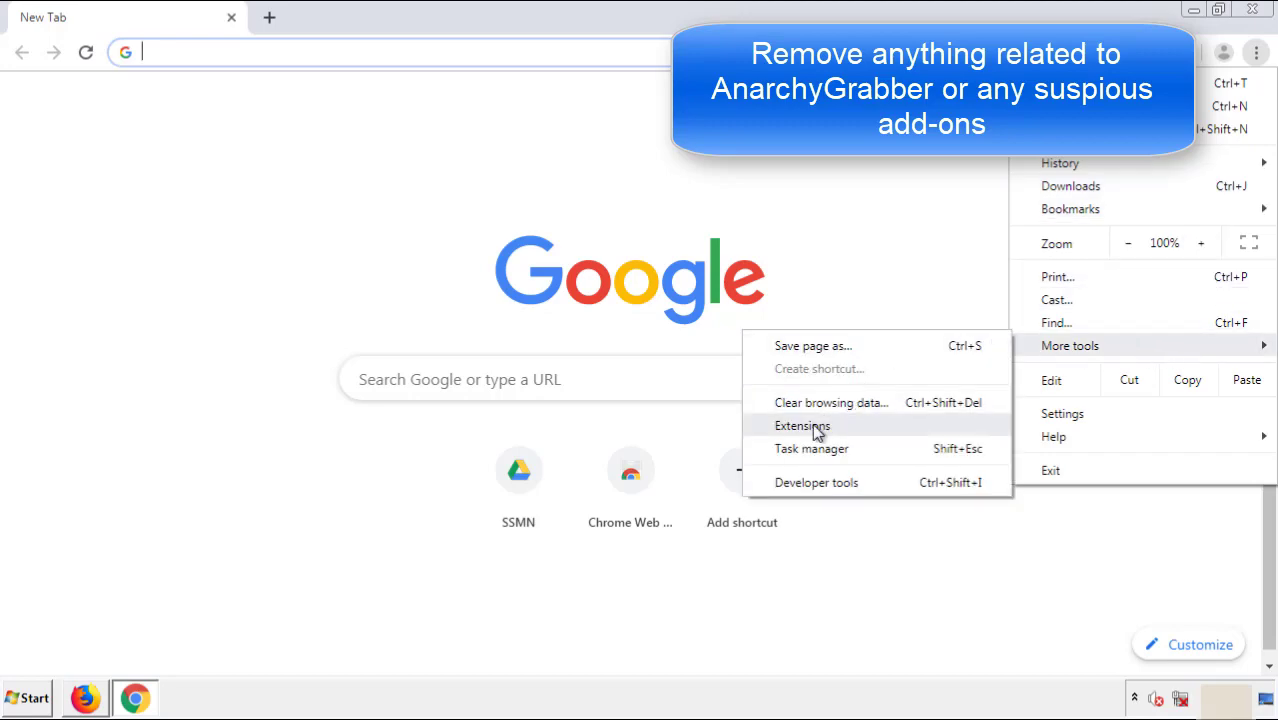
click(812, 424)
scroll(362, 322, down, 5)
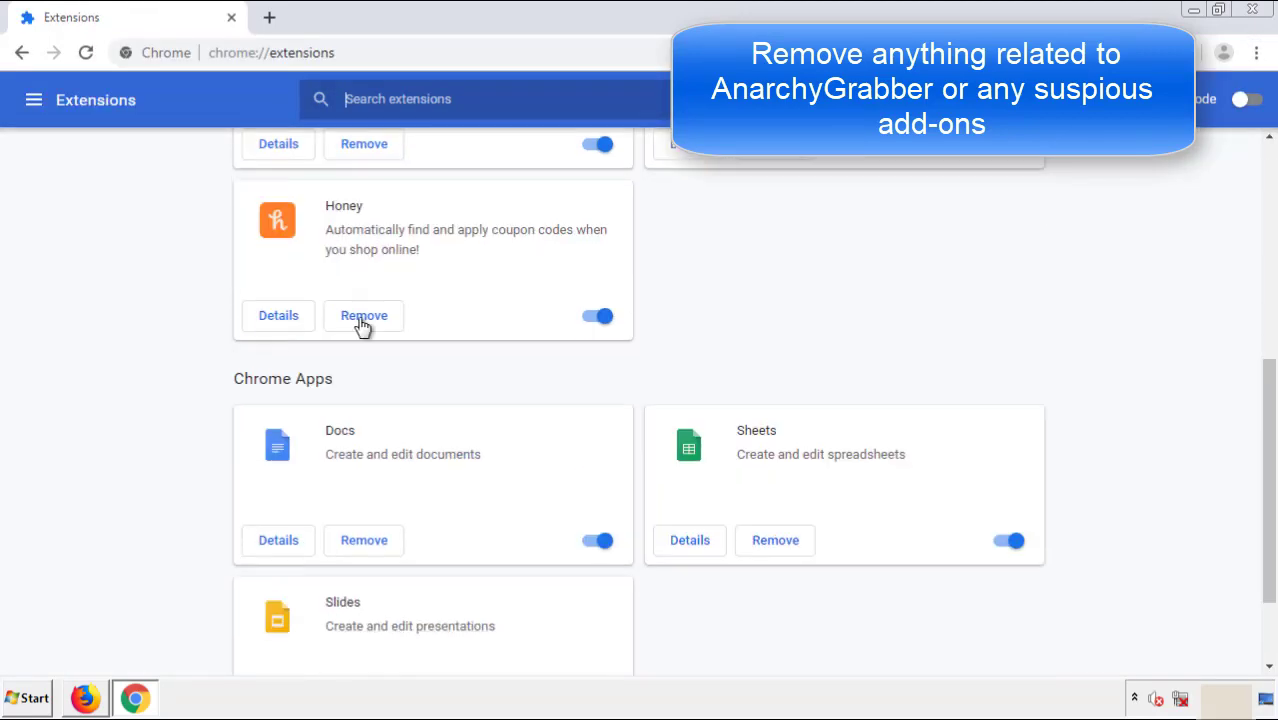
scroll(485, 365, up, 5)
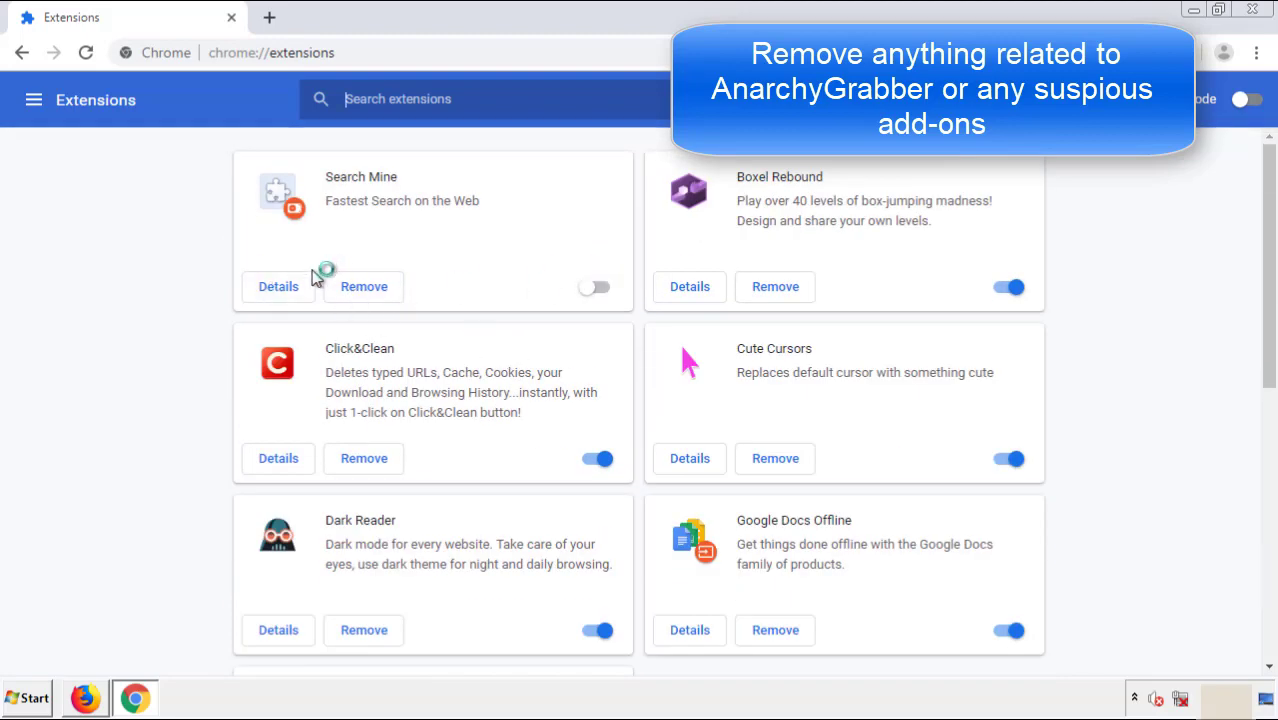
click(362, 290)
click(712, 162)
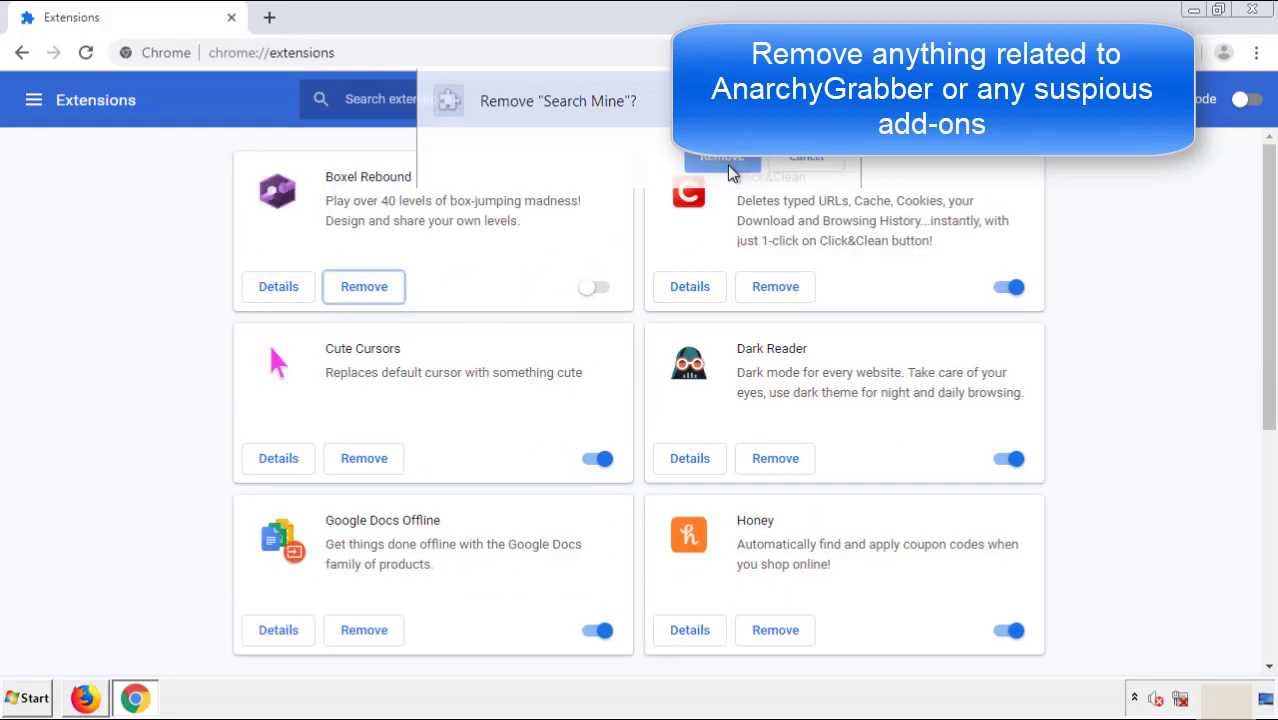
- Close Chrome and open the Start menu to reach the Restart option
click(1262, 12)
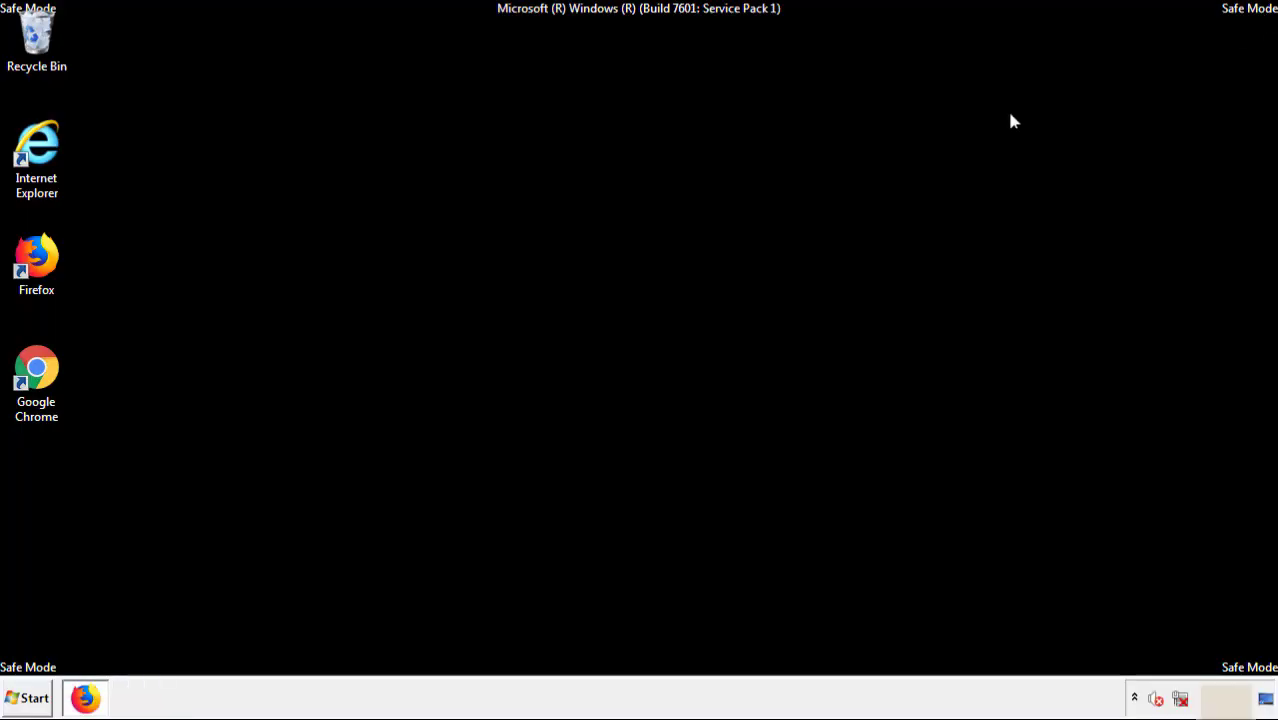
click(30, 698)
mouse_move(345, 654)
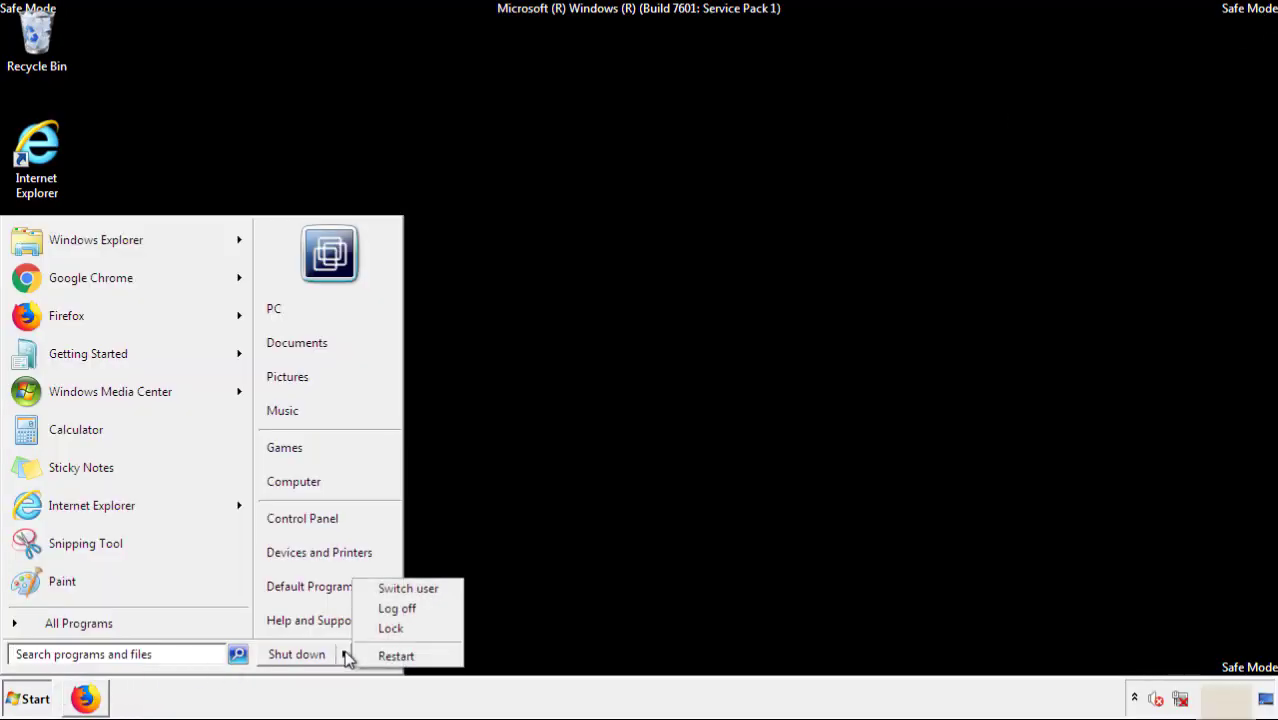